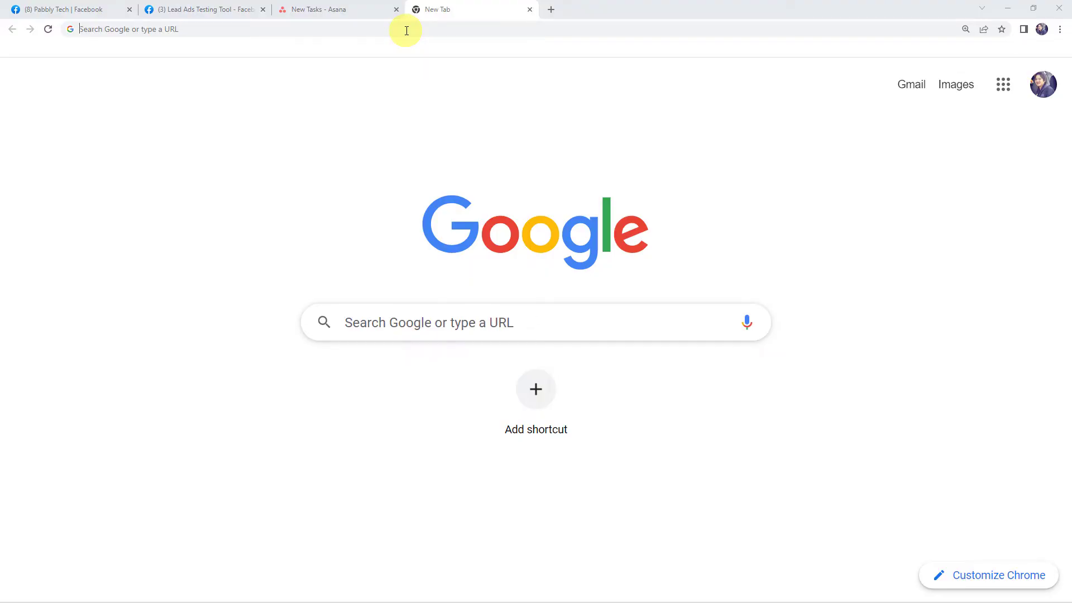
- Go to pabbly.com and open the Pabbly Connect page from the Products menu
{"action": "type", "text": "pabbl"}
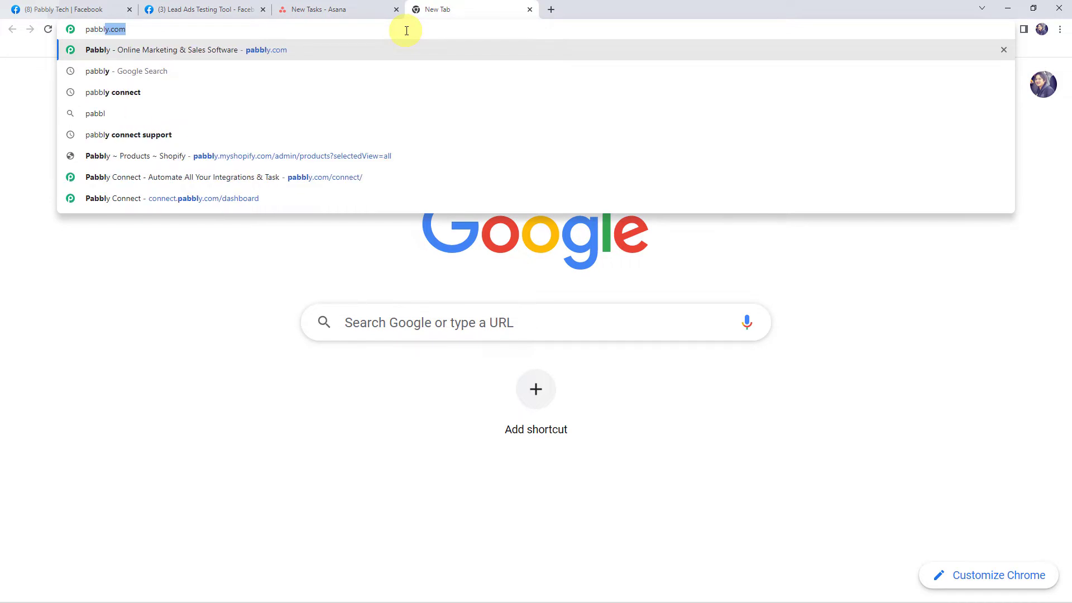
{"action": "type", "text": "y"}
{"action": "key", "text": "Return"}
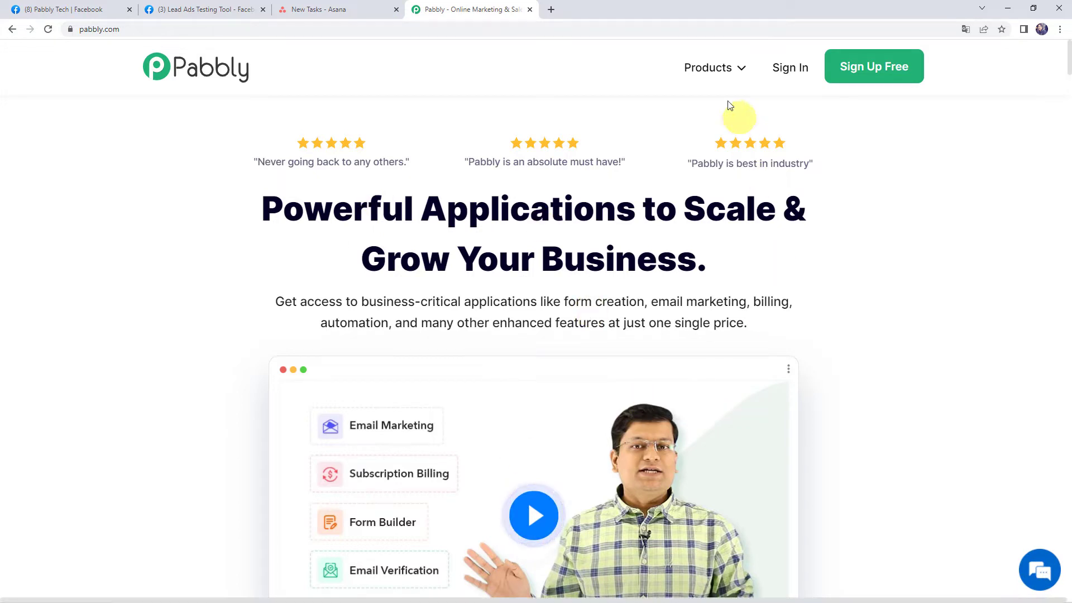
{"action": "mouse_move", "coordinate": [710, 67]}
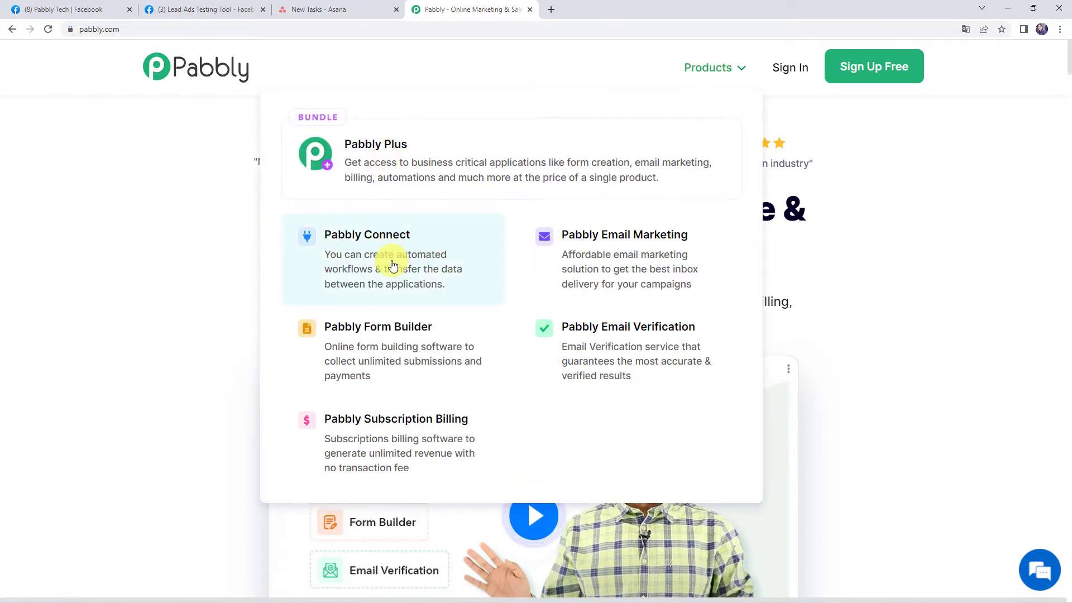
{"action": "left_click", "coordinate": [393, 265]}
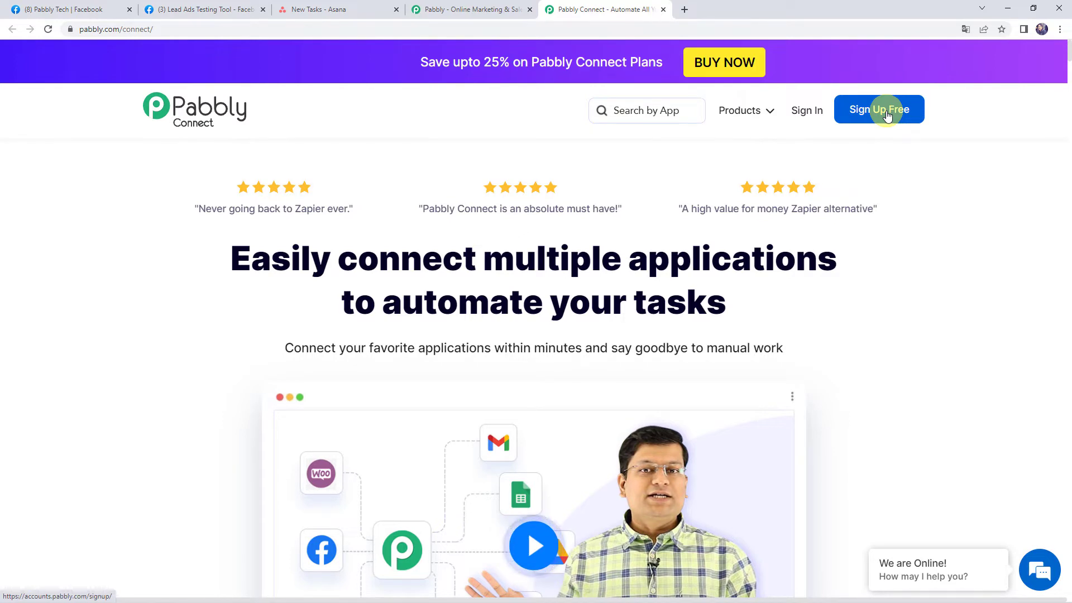
- Sign in and open Pabbly Connect from All Apps to view the workflow dashboard
{"action": "left_click", "coordinate": [808, 114]}
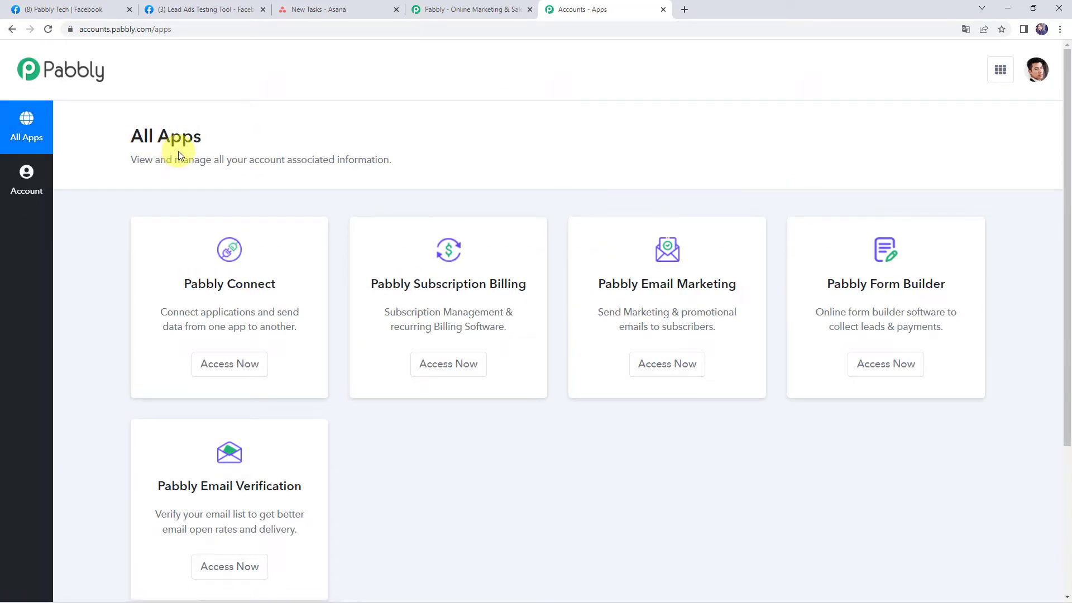
{"action": "left_click", "coordinate": [232, 370]}
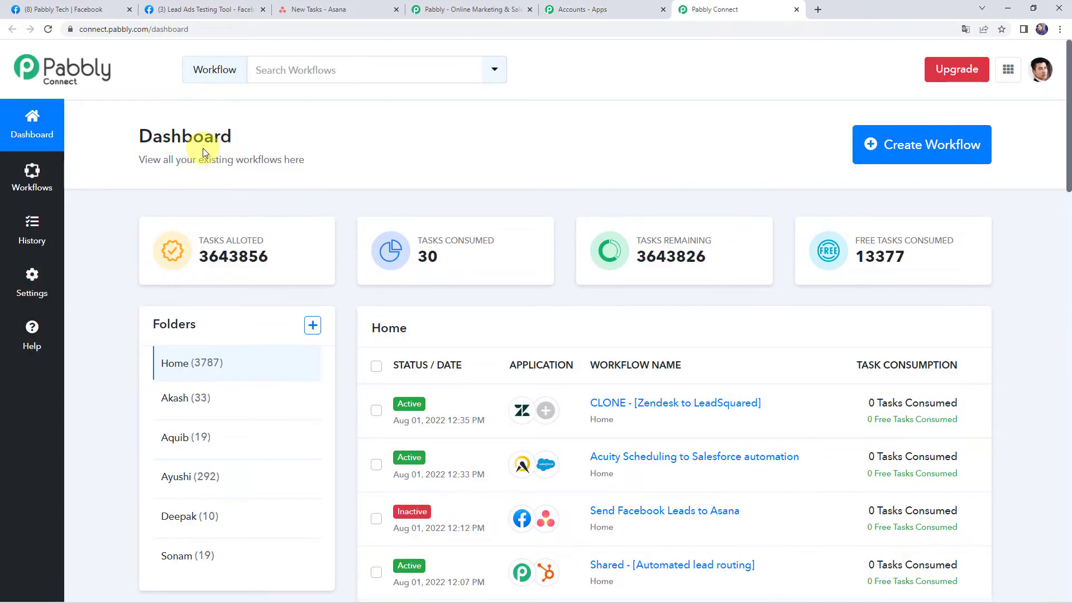
{"action": "scroll", "coordinate": [564, 497], "scroll_direction": "down", "scroll_amount": 1}
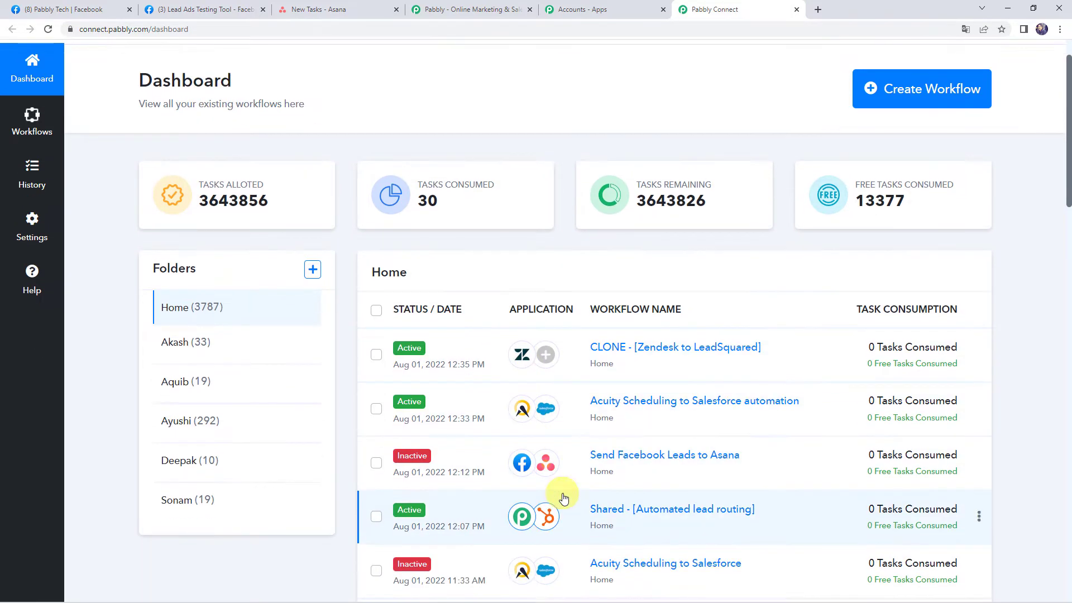
{"action": "scroll", "coordinate": [559, 447], "scroll_direction": "down", "scroll_amount": 4}
{"action": "scroll", "coordinate": [555, 427], "scroll_direction": "up", "scroll_amount": 5}
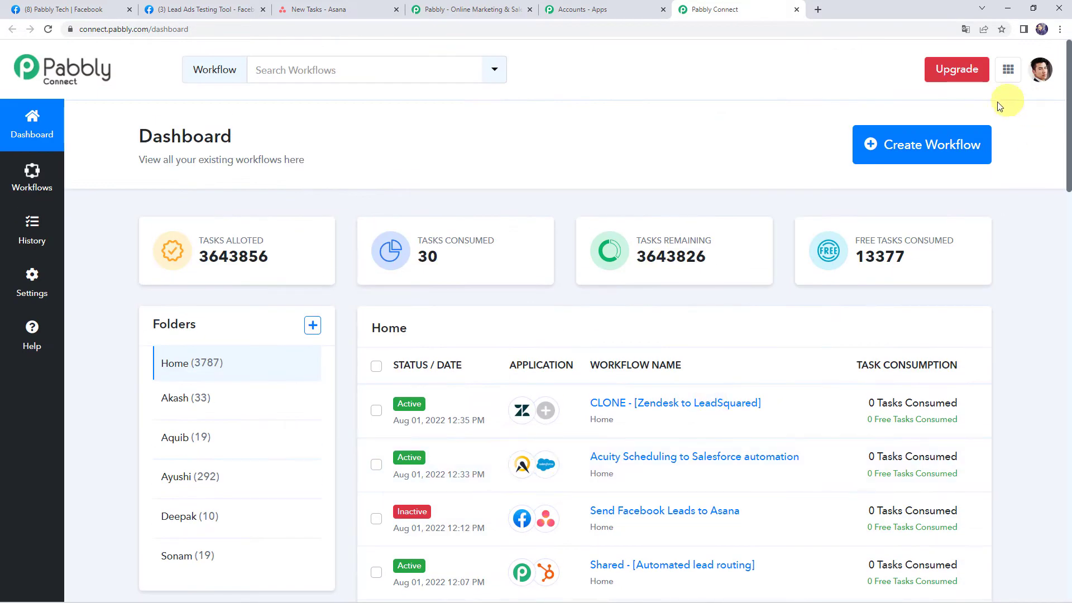
- Create a new workflow named 'Send Facebook Leads to Asana'
{"action": "left_click", "coordinate": [923, 150]}
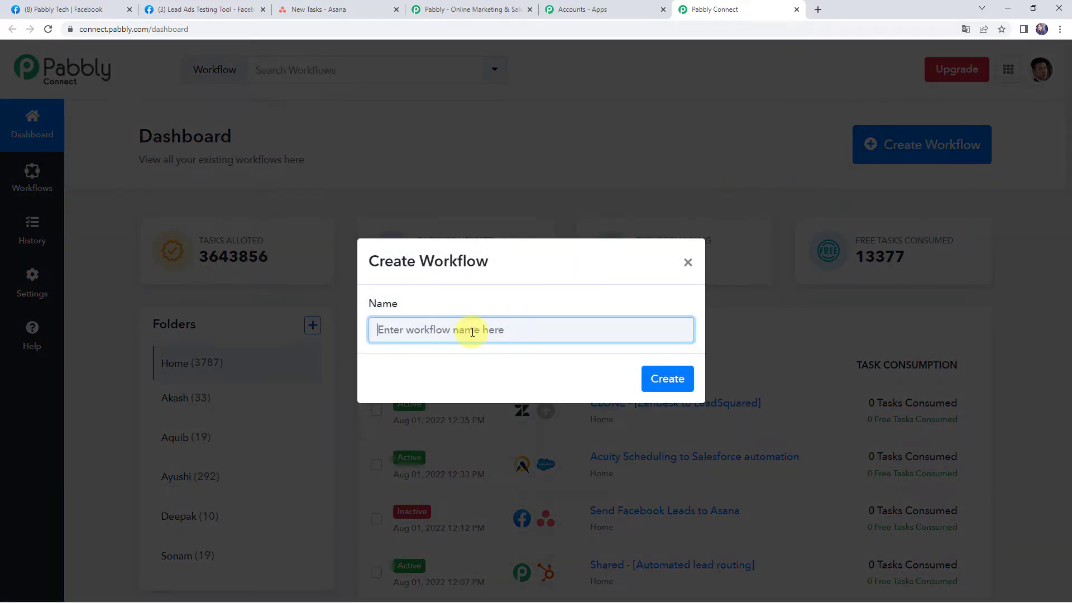
{"action": "type", "text": "Send Facebook Leads to Asana"}
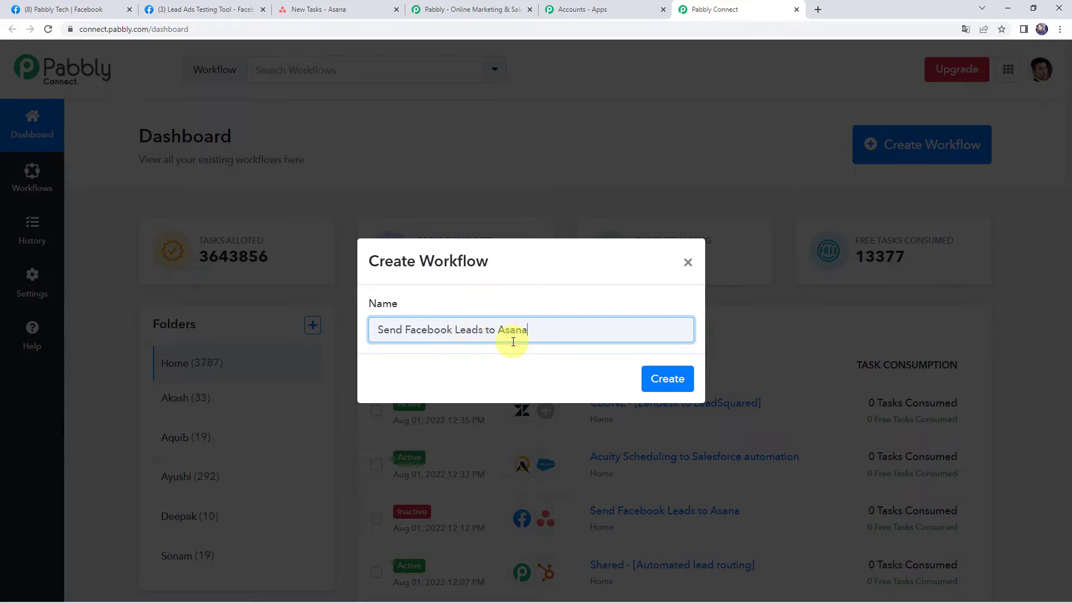
{"action": "left_click", "coordinate": [670, 385]}
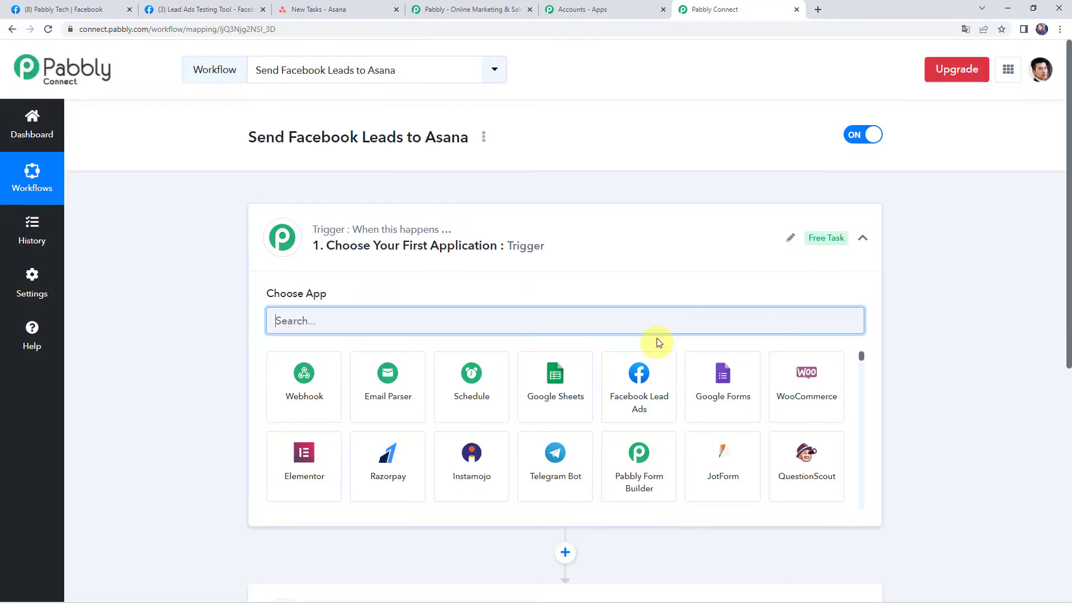
- Search 'Face' and set the trigger to Facebook Lead Ads with event New Lead (Instant)
{"action": "left_click", "coordinate": [520, 251]}
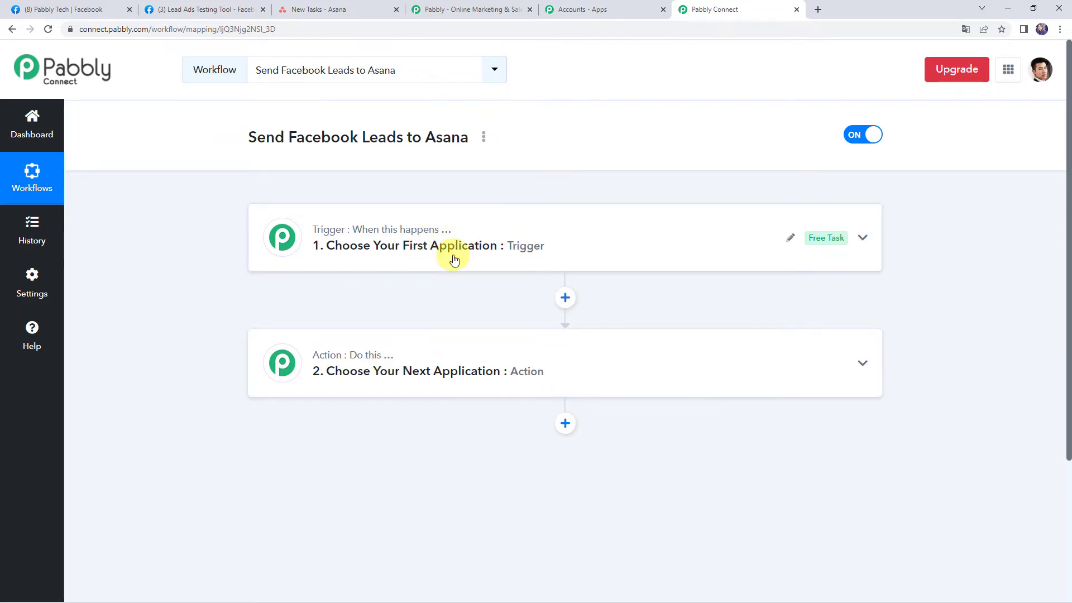
{"action": "left_click", "coordinate": [520, 246]}
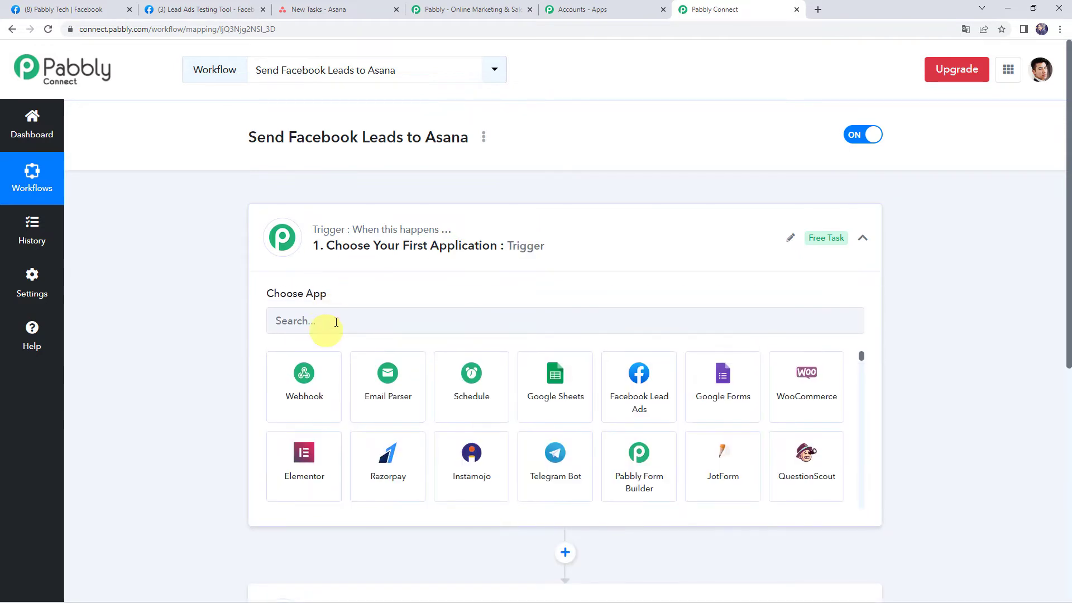
{"action": "left_click", "coordinate": [336, 321]}
{"action": "type", "text": "Face"}
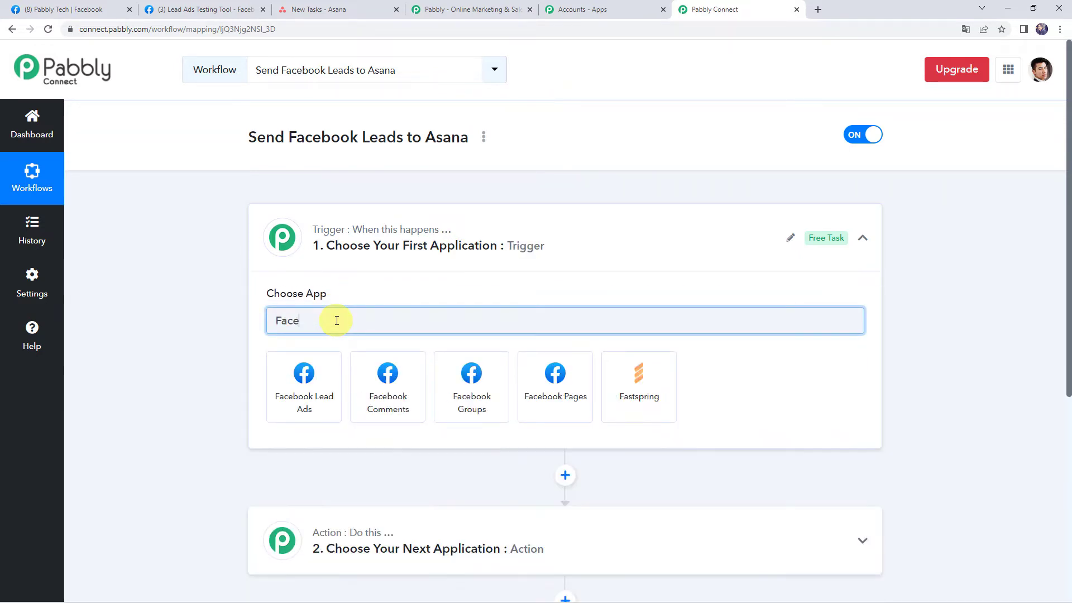
{"action": "left_click", "coordinate": [327, 394]}
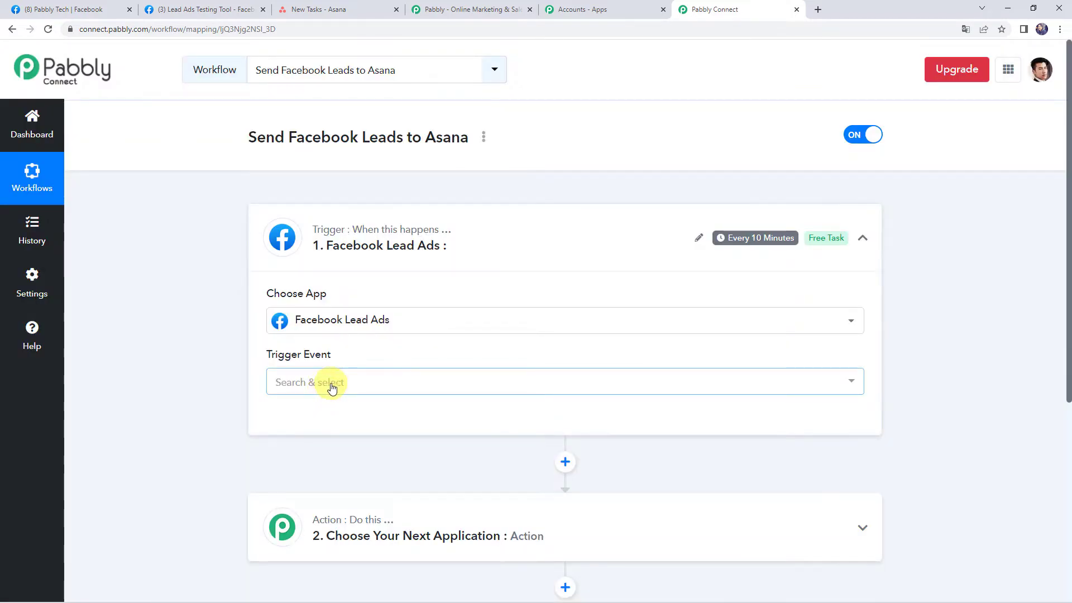
{"action": "left_click", "coordinate": [330, 384]}
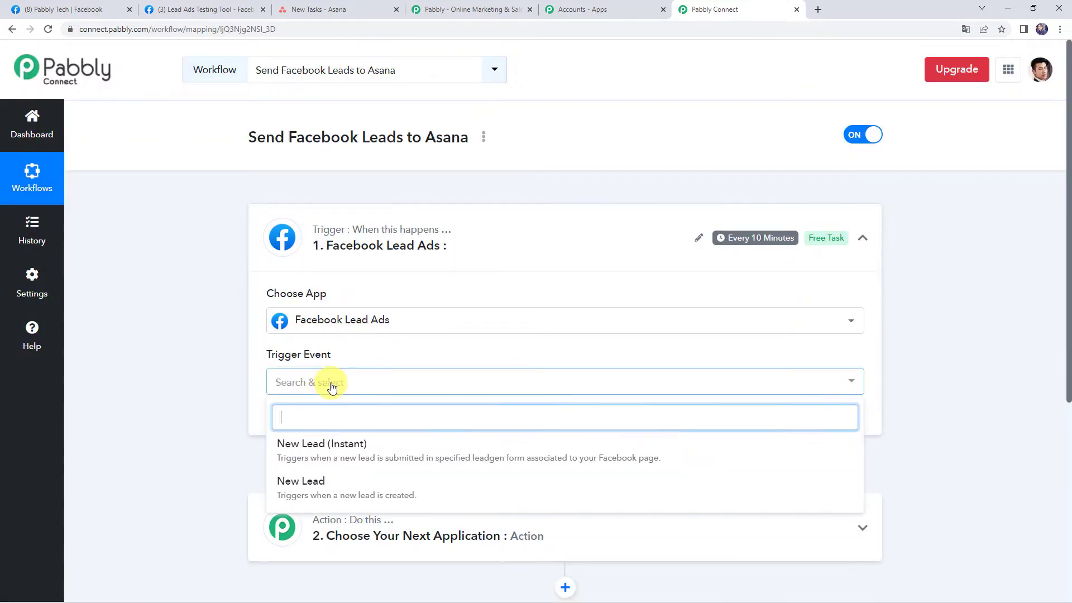
{"action": "left_click", "coordinate": [347, 450]}
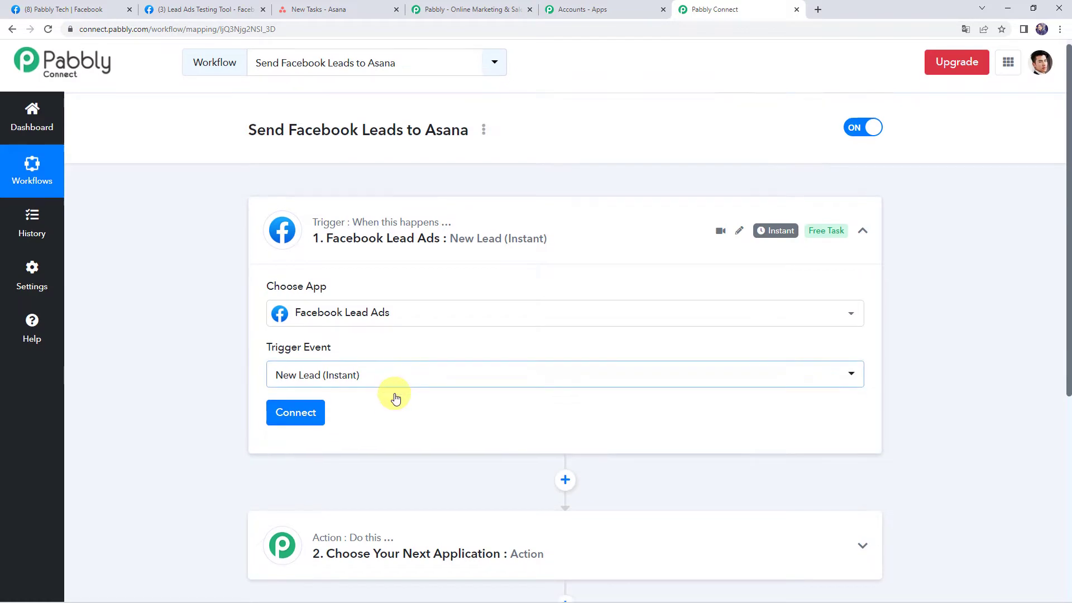
- Add a new Facebook Lead Ads connection and authorize it in the popup
{"action": "scroll", "coordinate": [390, 395], "scroll_direction": "down", "scroll_amount": 2}
{"action": "left_click", "coordinate": [301, 309]}
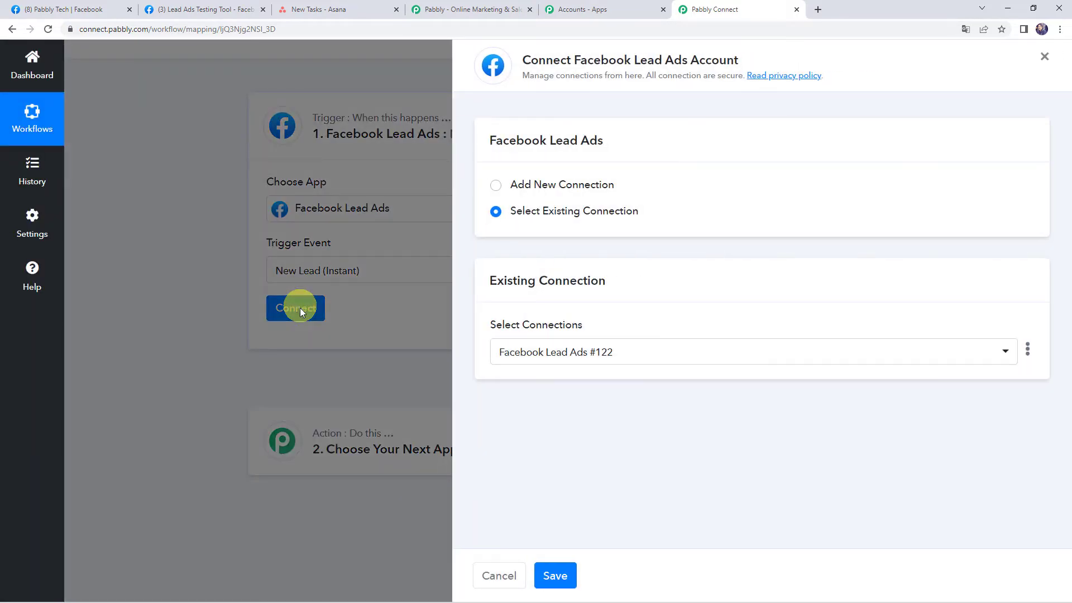
{"action": "left_click", "coordinate": [560, 191]}
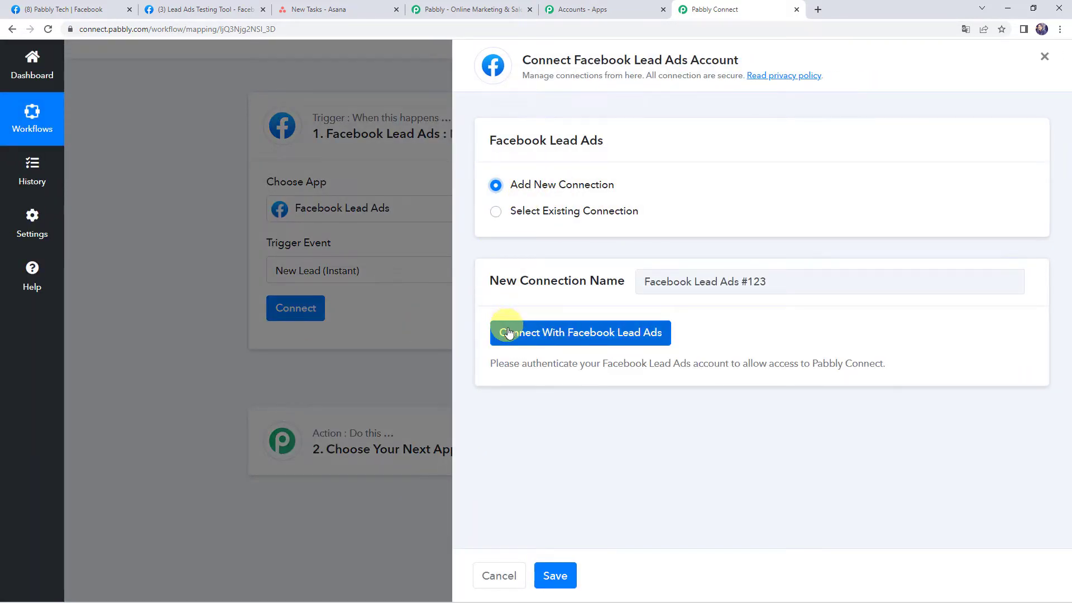
{"action": "left_click", "coordinate": [618, 332]}
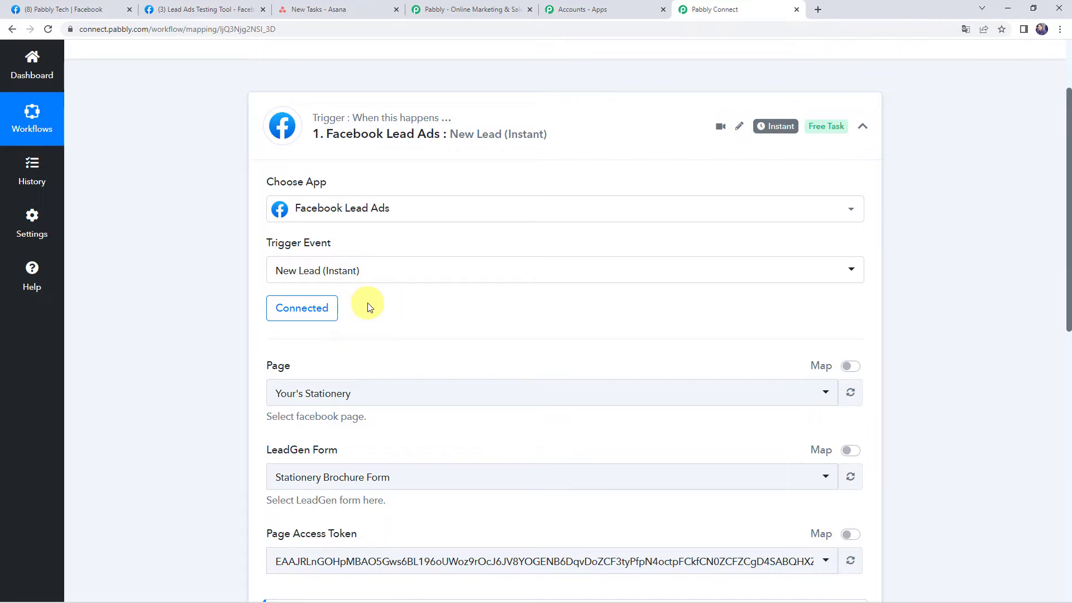
- Look up the Facebook page's name in the Facebook browser tab
{"action": "scroll", "coordinate": [368, 307], "scroll_direction": "down", "scroll_amount": 2}
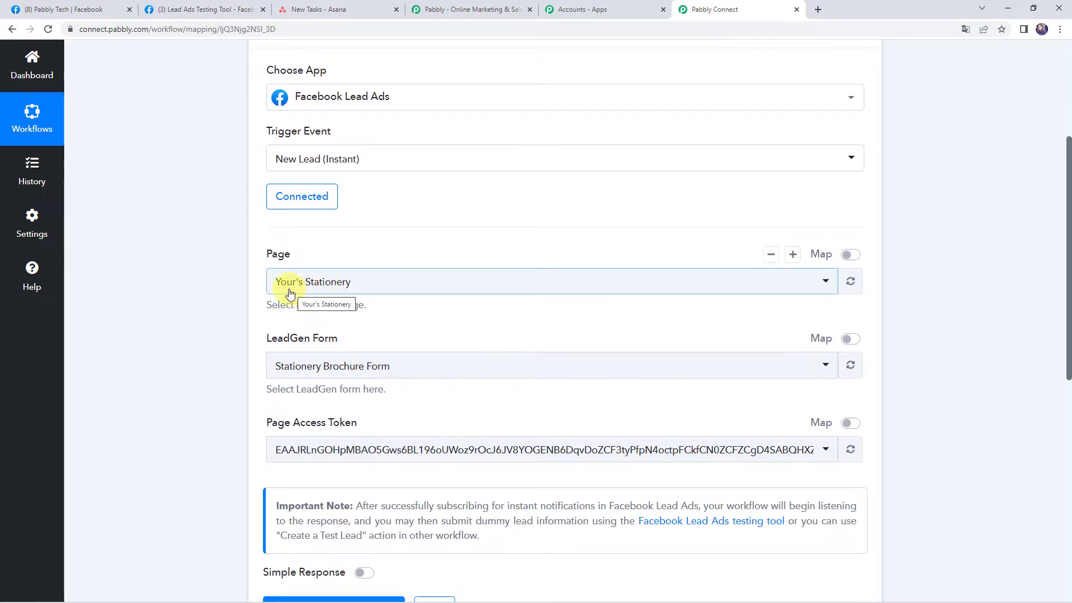
{"action": "left_click", "coordinate": [67, 9]}
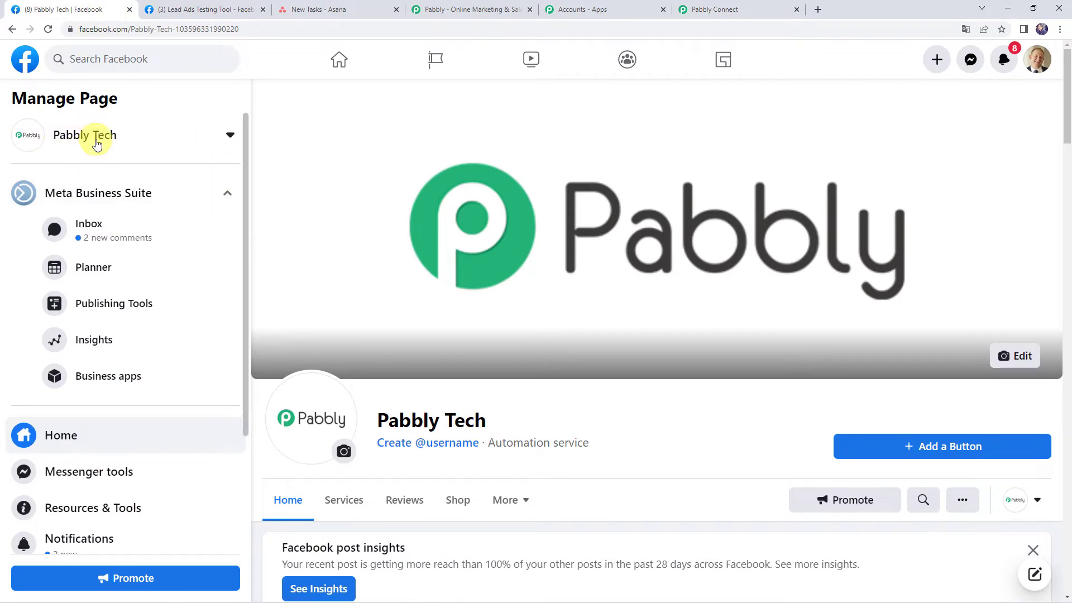
{"action": "left_click", "coordinate": [719, 10]}
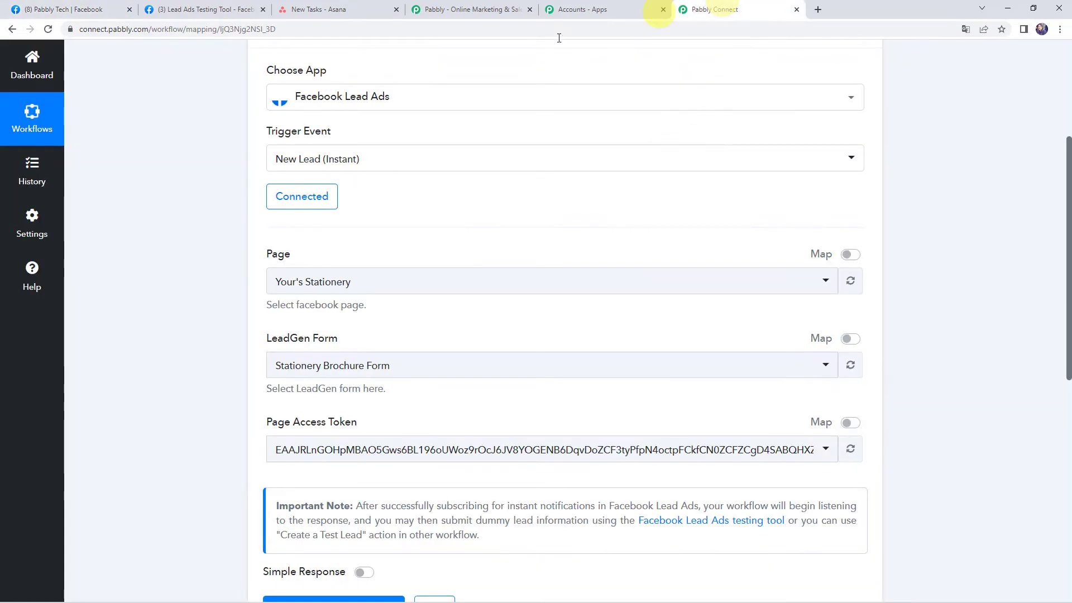
- Choose Pabbly Tech as the trigger's page and Pabbly as the LeadGen form
{"action": "left_click", "coordinate": [332, 281]}
{"action": "type", "text": "pa"}
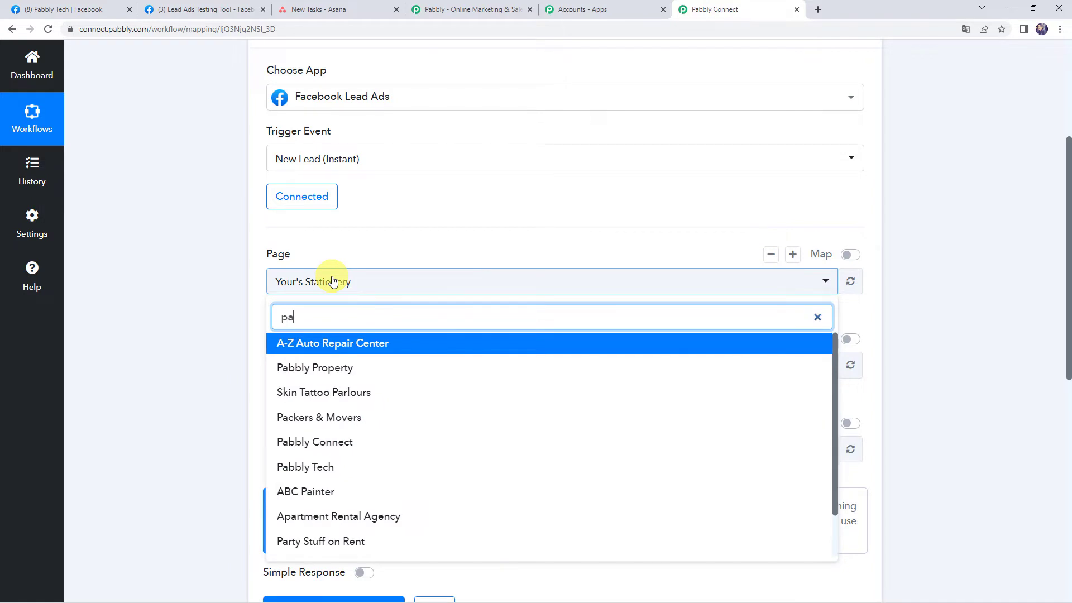
{"action": "type", "text": "bbly"}
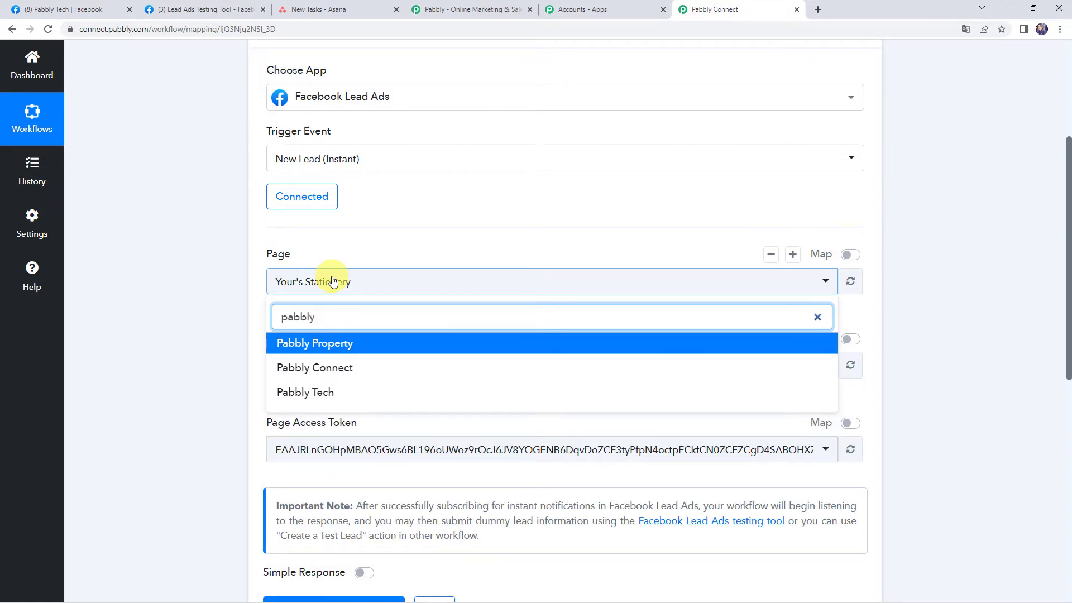
{"action": "left_click", "coordinate": [312, 393]}
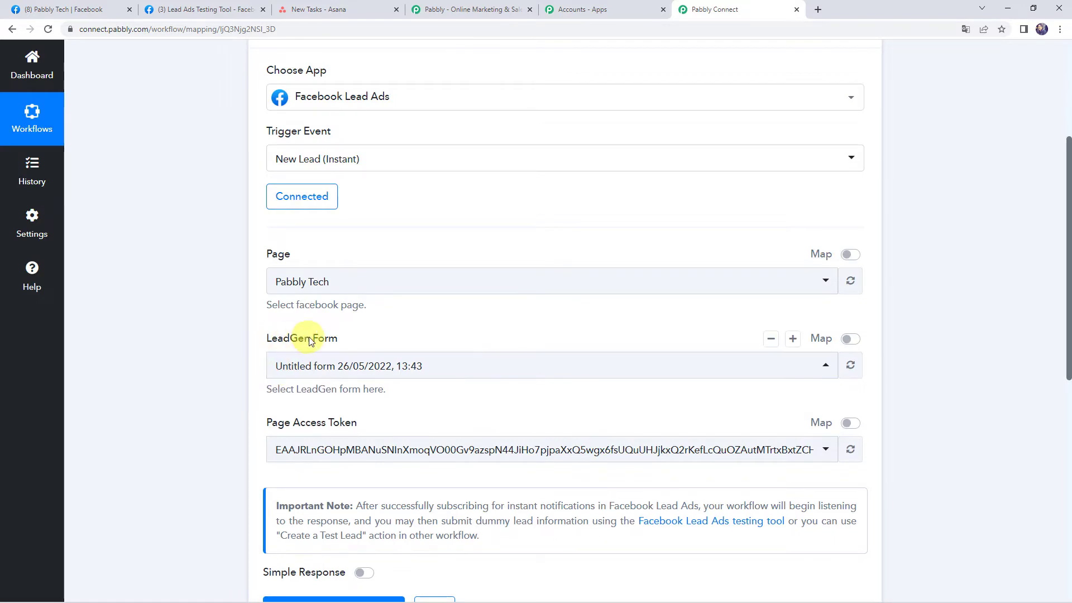
{"action": "left_click", "coordinate": [323, 367]}
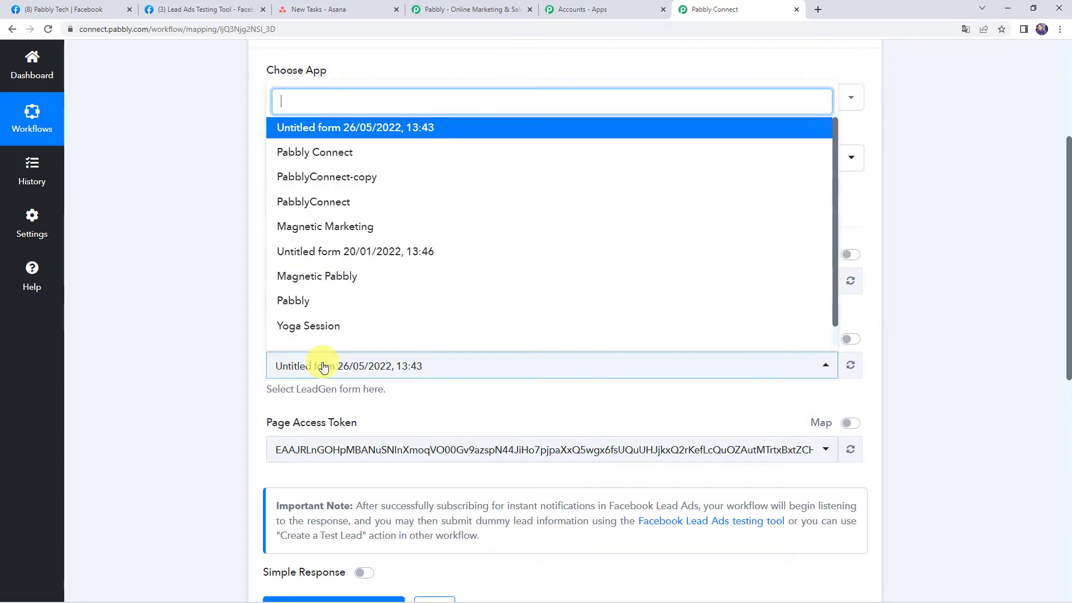
{"action": "left_click", "coordinate": [299, 308]}
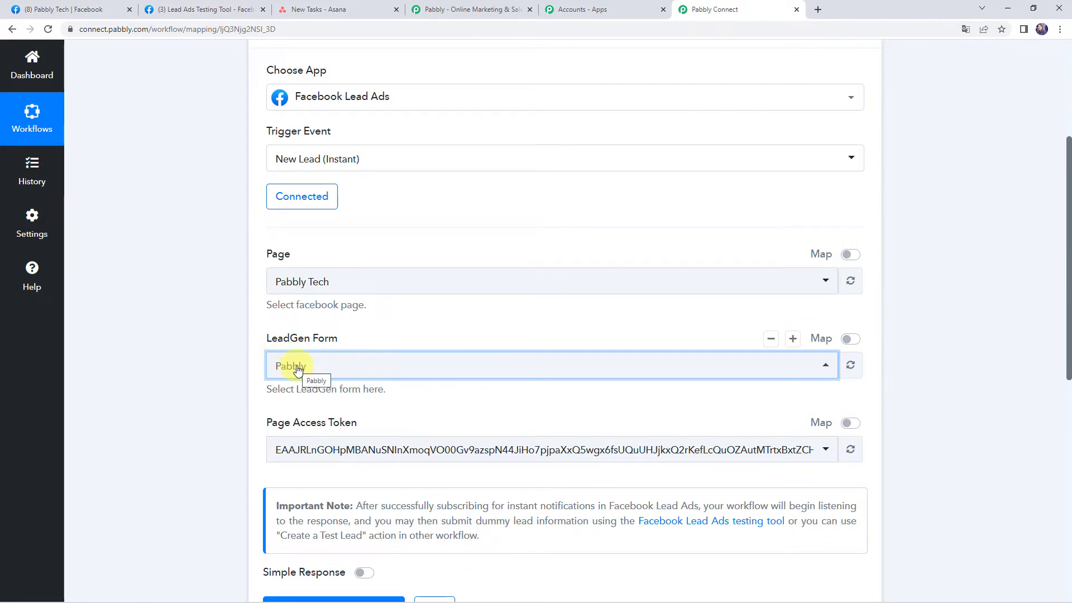
{"action": "scroll", "coordinate": [212, 370], "scroll_direction": "down", "scroll_amount": 3}
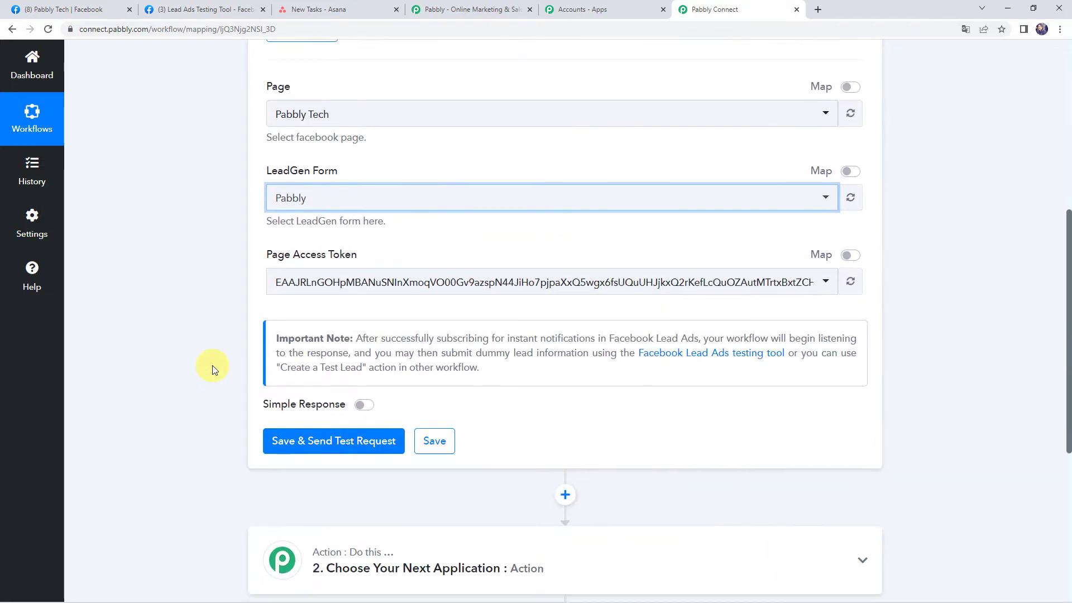
- Save and send a test request, then switch to the Lead Ads Testing Tool tab
{"action": "left_click", "coordinate": [318, 448]}
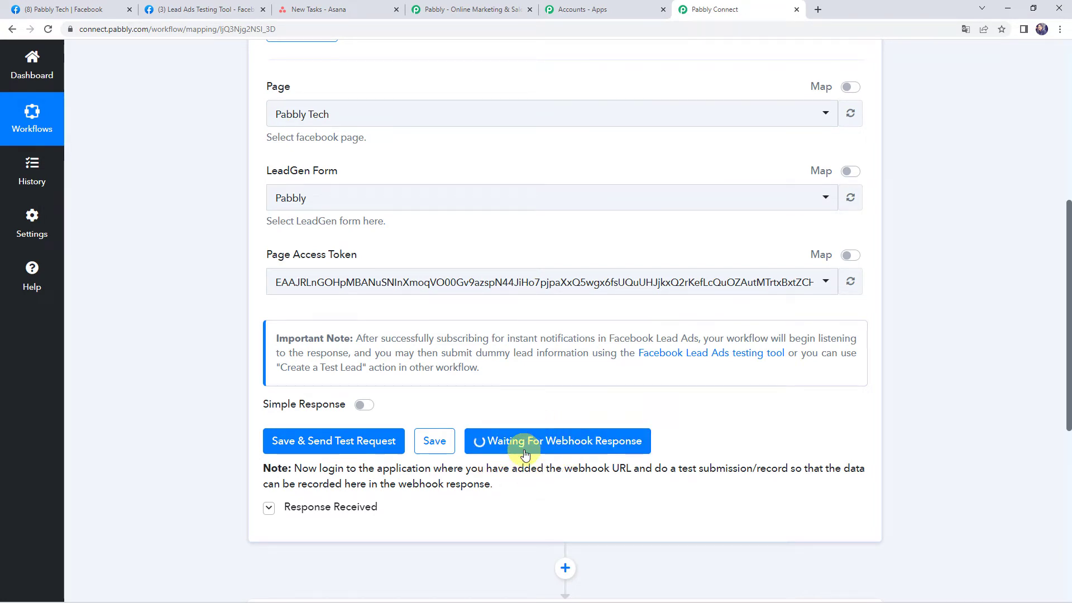
{"action": "left_click", "coordinate": [189, 7]}
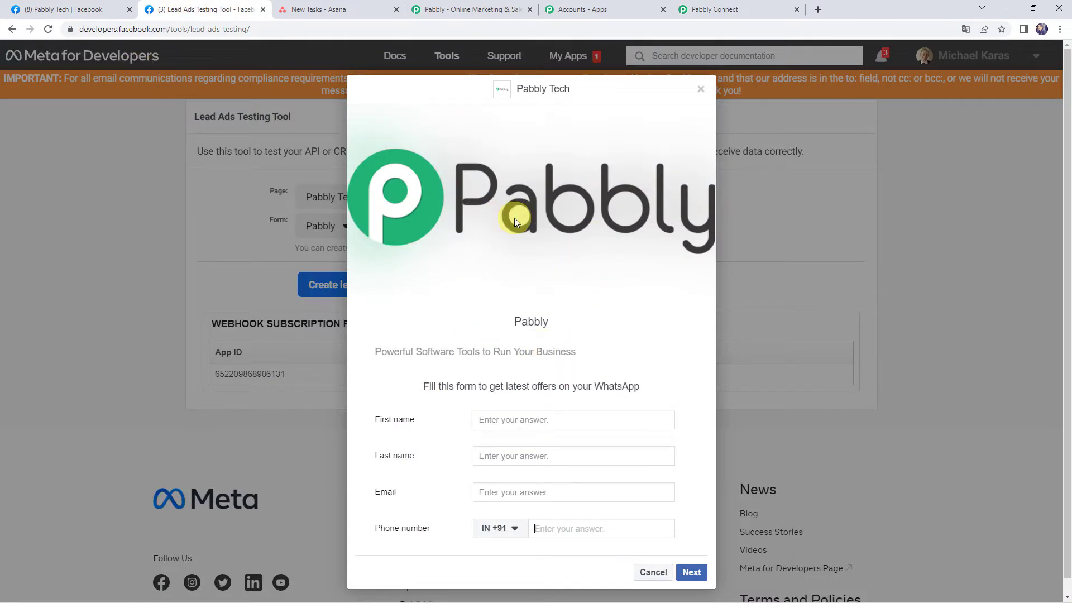
- Fill the test lead's first name, last name, email and phone number fields
{"action": "left_click", "coordinate": [504, 422]}
{"action": "type", "text": "Demo"}
{"action": "key", "text": "Tab"}
{"action": "type", "text": "Na"}
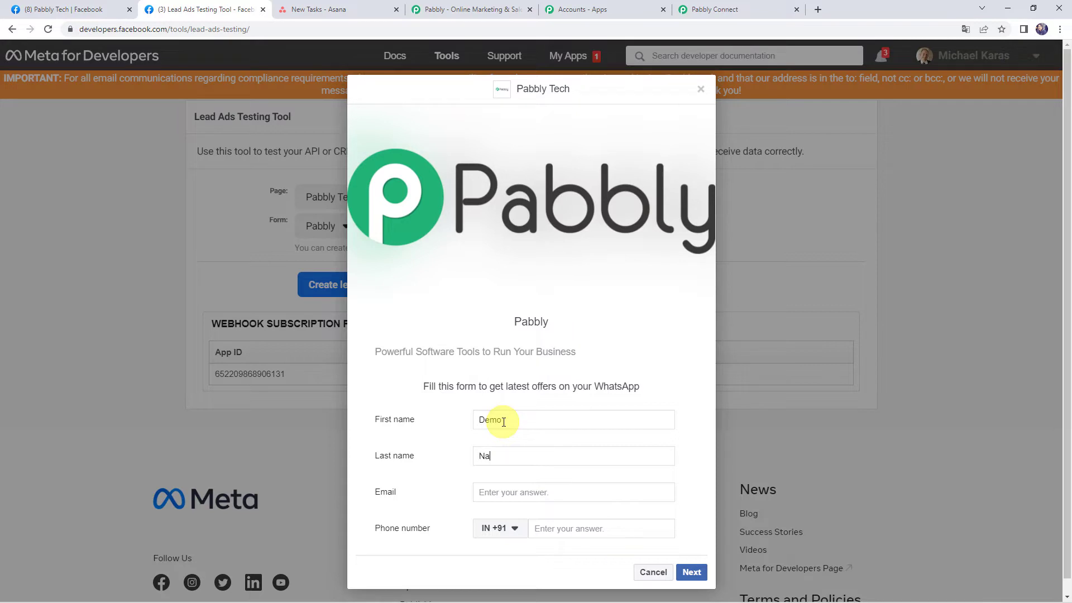
{"action": "key", "text": "Tab"}
{"action": "type", "text": "dem"}
{"action": "key", "text": "Tab"}
{"action": "key", "text": "Tab"}
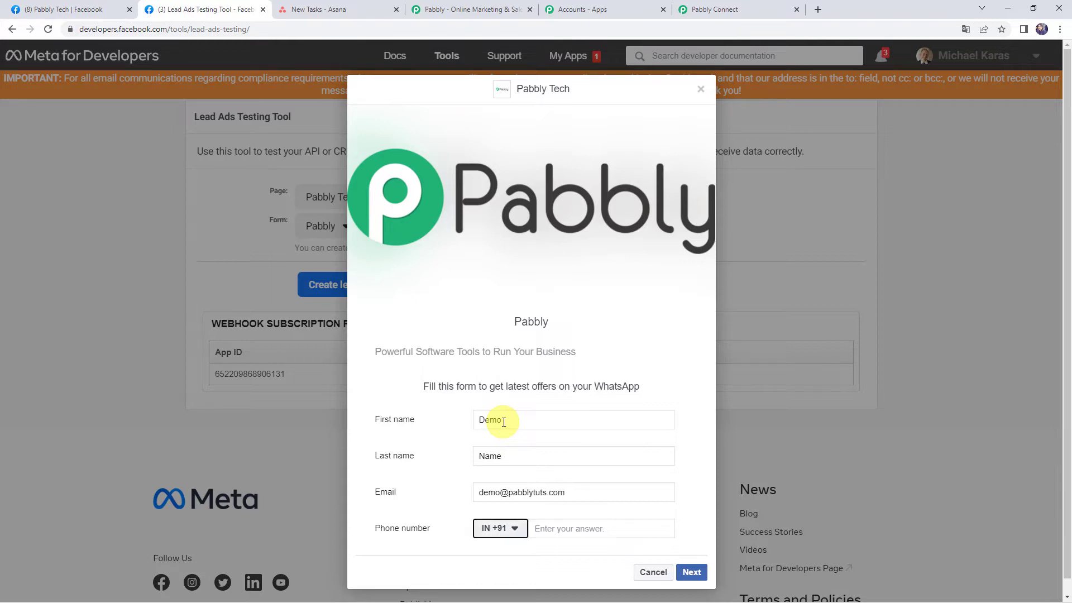
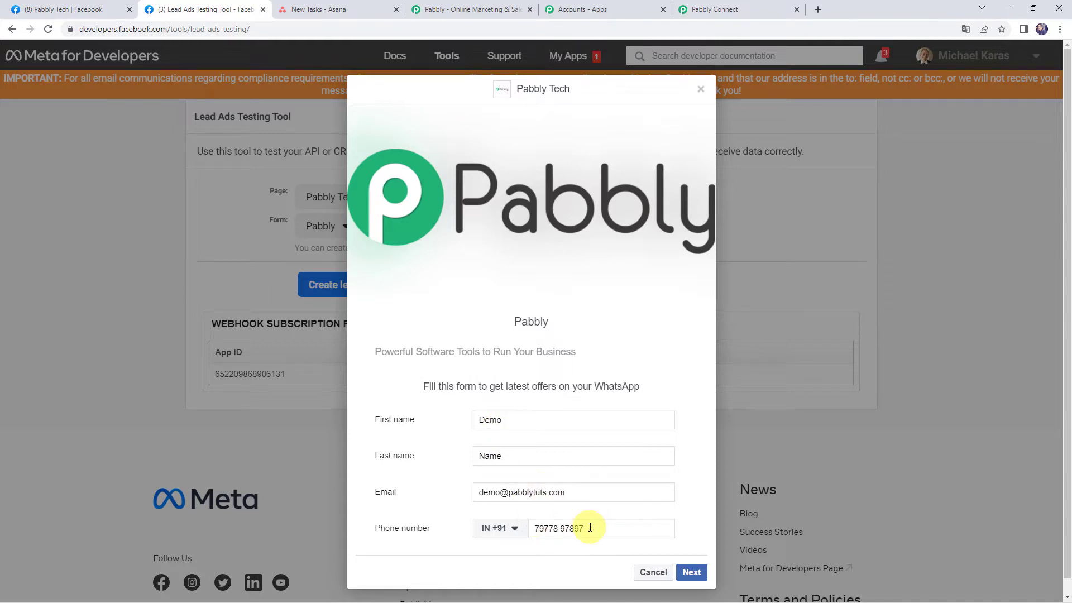
- Submit the test lead and return to the Pabbly Connect workflow tab
{"action": "left_click", "coordinate": [696, 574]}
{"action": "left_click", "coordinate": [693, 423]}
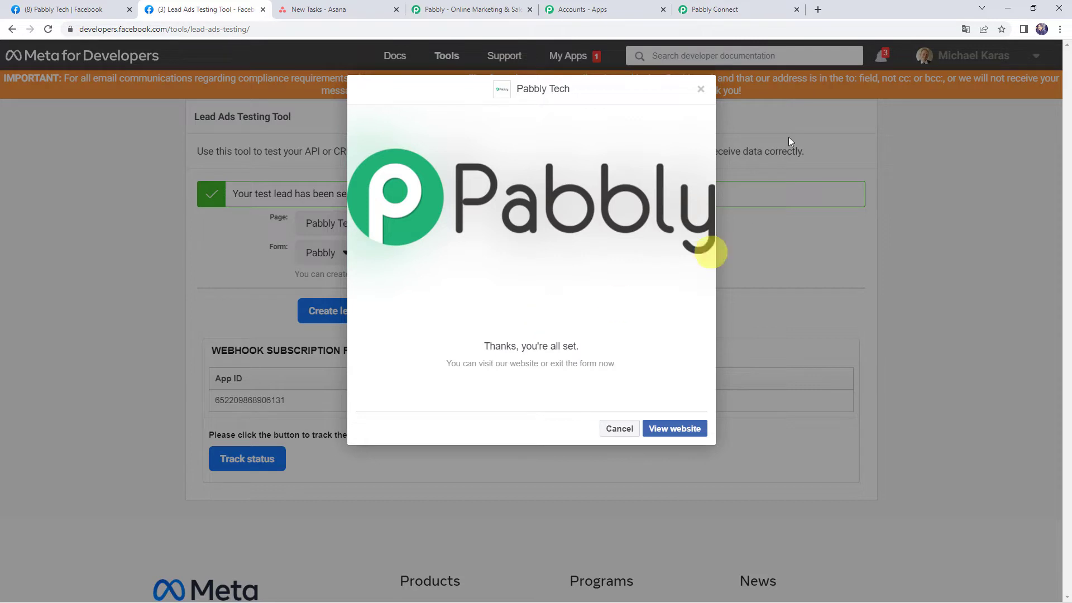
{"action": "left_click", "coordinate": [730, 10]}
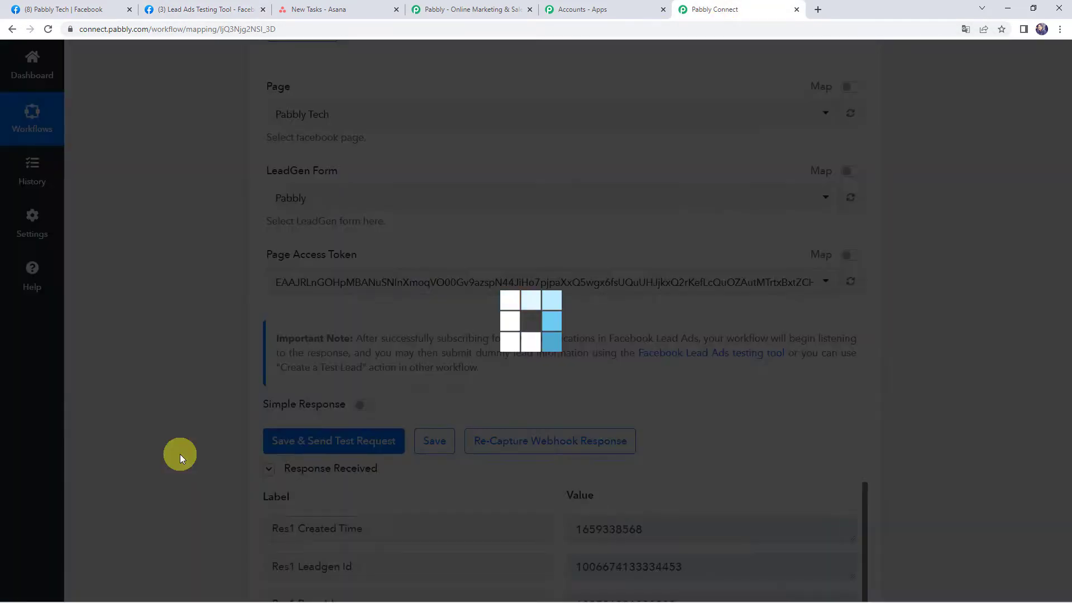
- Inspect the response's created time, first name, last name, email and phone values
{"action": "scroll", "coordinate": [180, 454], "scroll_direction": "down", "scroll_amount": 1}
{"action": "scroll", "coordinate": [180, 454], "scroll_direction": "down", "scroll_amount": 5}
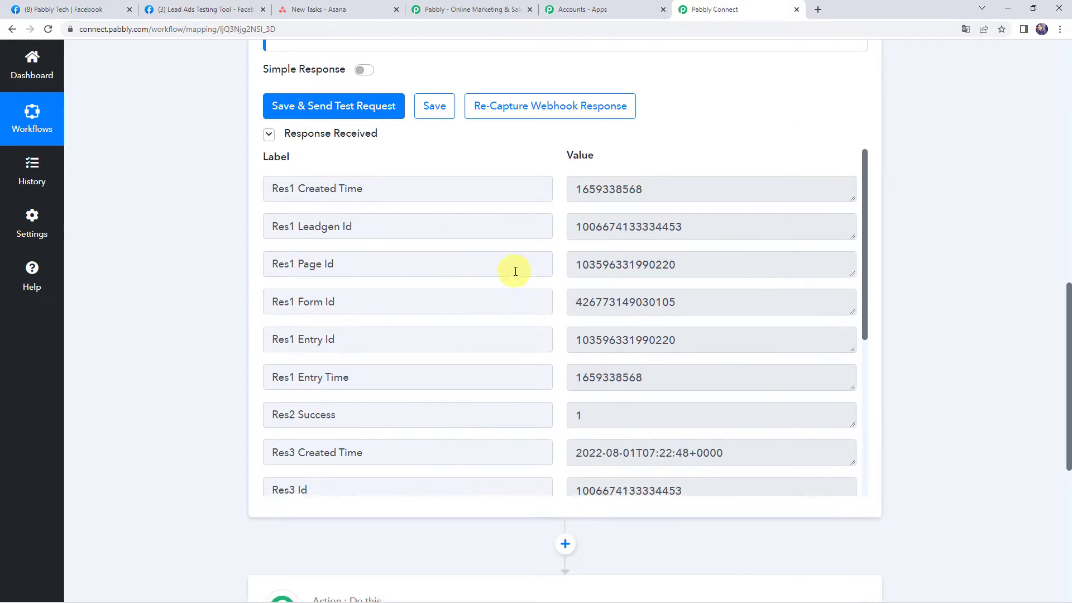
{"action": "scroll", "coordinate": [513, 271], "scroll_direction": "down", "scroll_amount": 4}
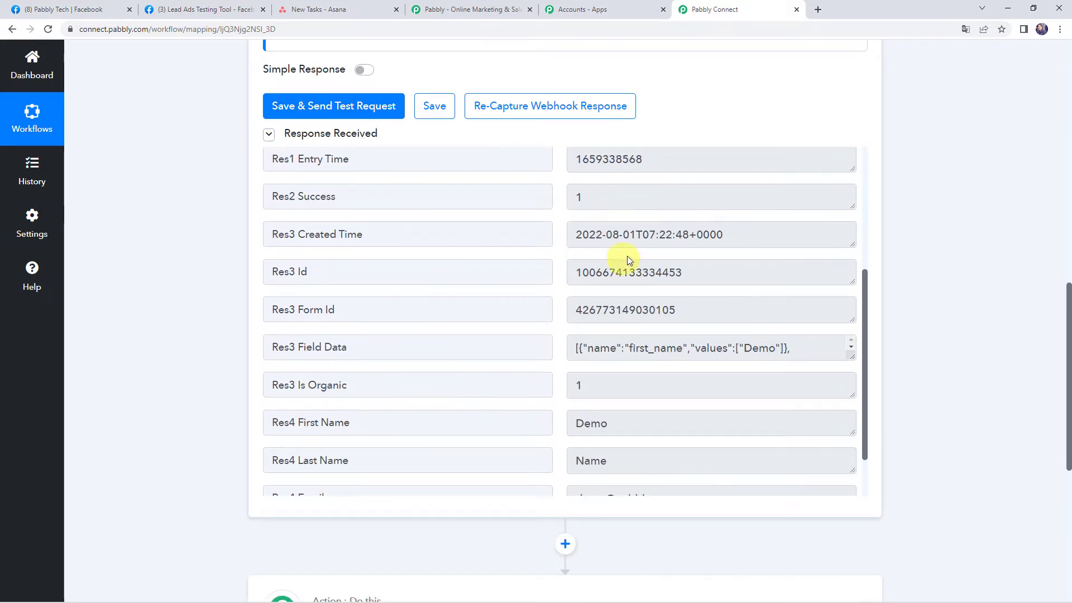
{"action": "left_click", "coordinate": [771, 235]}
{"action": "scroll", "coordinate": [472, 300], "scroll_direction": "down", "scroll_amount": 2}
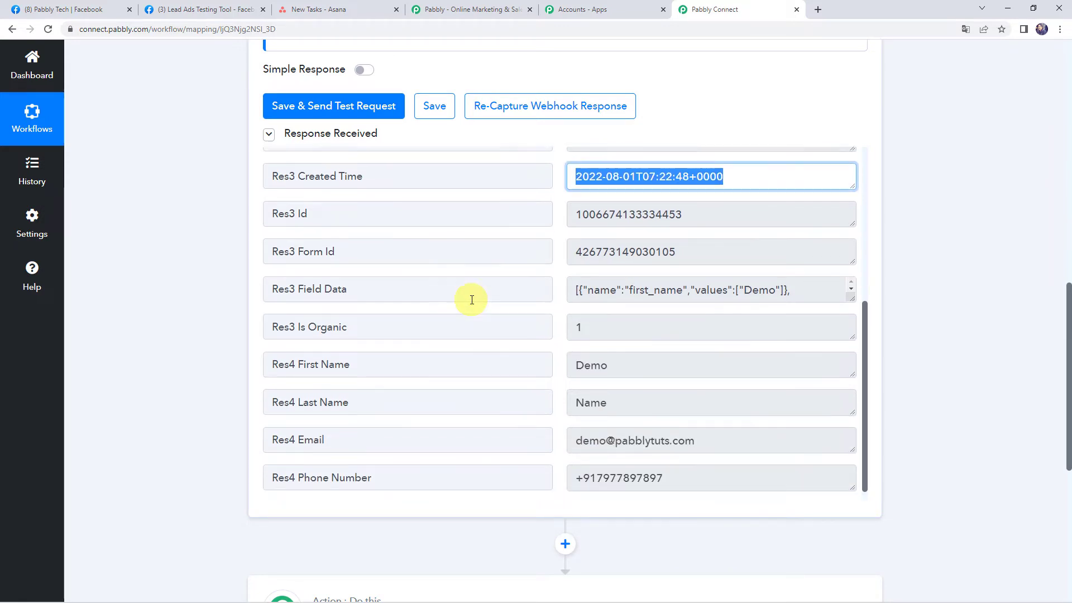
{"action": "scroll", "coordinate": [546, 299], "scroll_direction": "down", "scroll_amount": 2}
{"action": "left_click", "coordinate": [654, 246]}
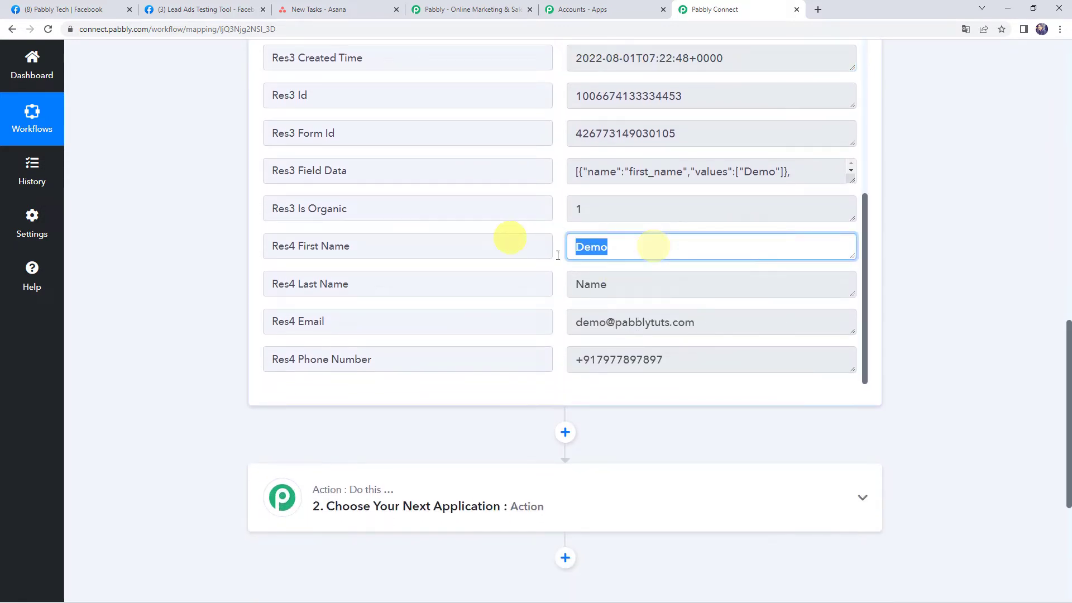
{"action": "left_click", "coordinate": [635, 283]}
{"action": "left_click", "coordinate": [743, 325]}
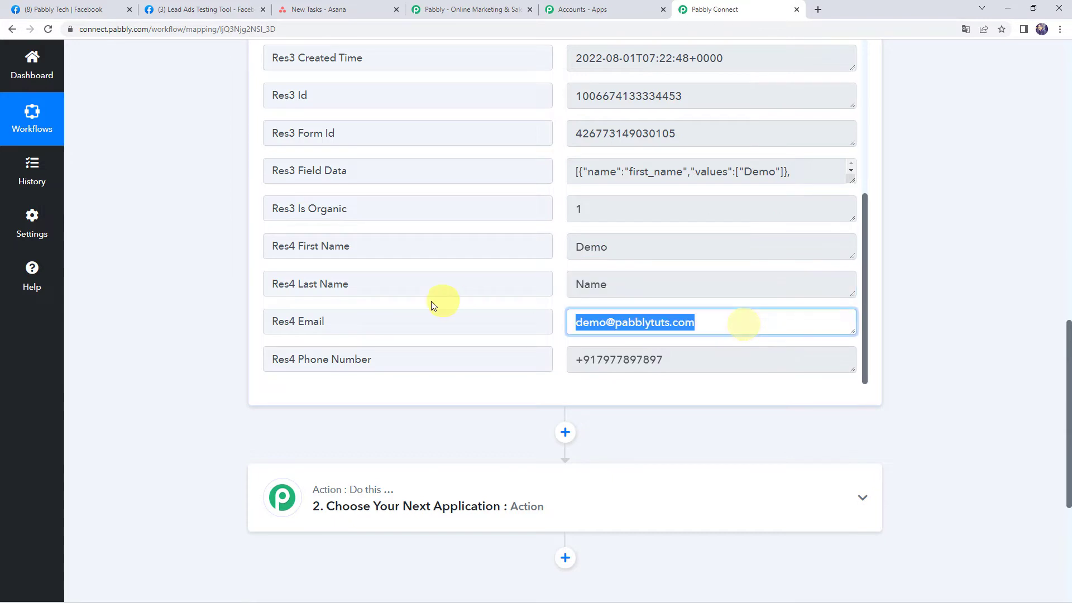
{"action": "left_click", "coordinate": [687, 360]}
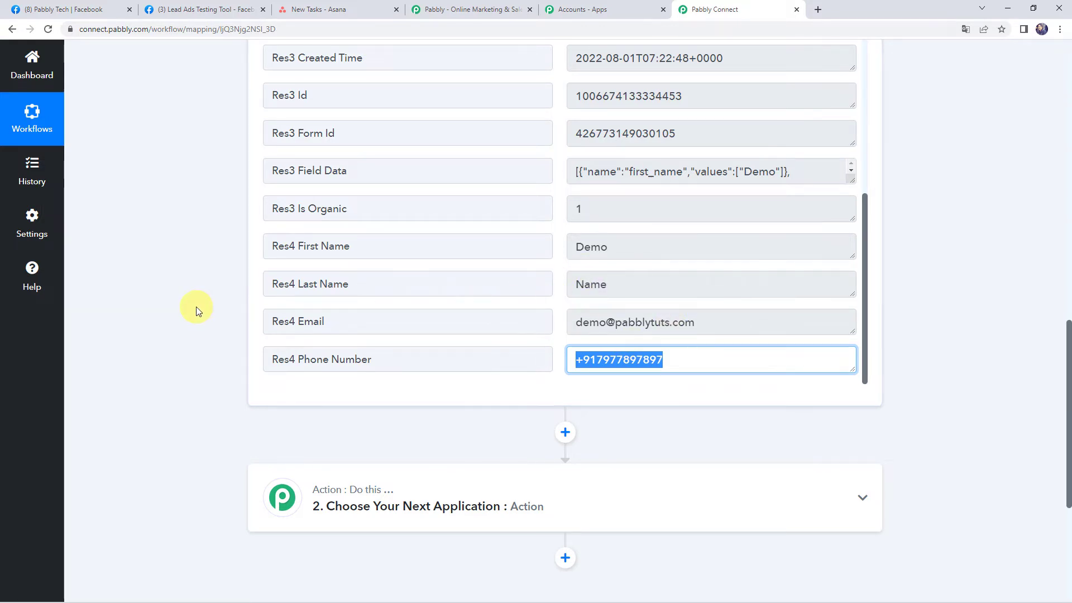
{"action": "scroll", "coordinate": [199, 307], "scroll_direction": "down", "scroll_amount": 3}
- Search 'asa' and set the action step to Asana's Create a Task
{"action": "left_click", "coordinate": [531, 340]}
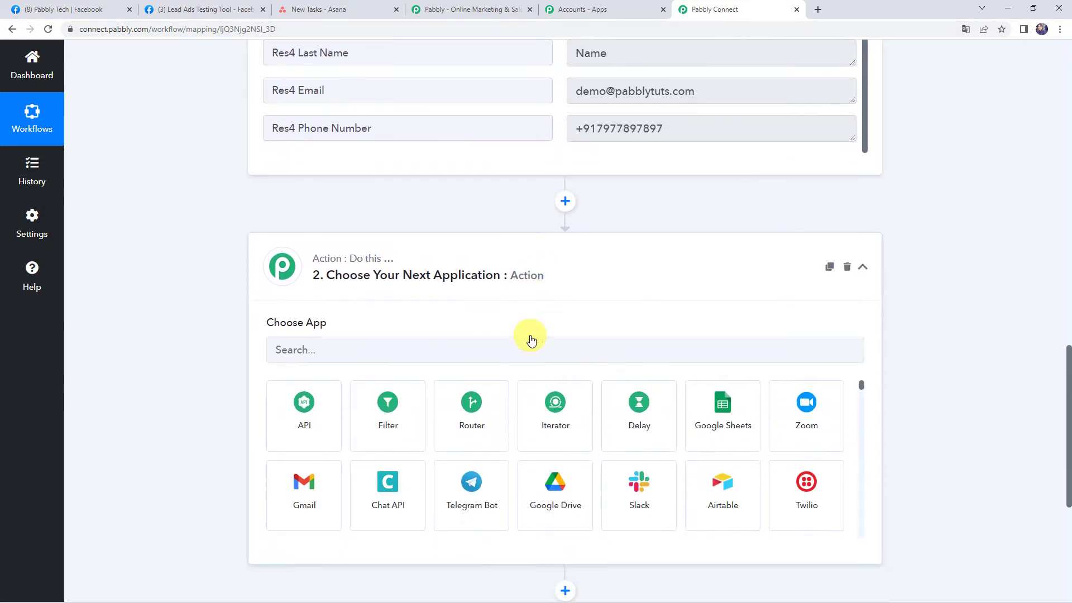
{"action": "left_click", "coordinate": [498, 300]}
{"action": "type", "text": "asa"}
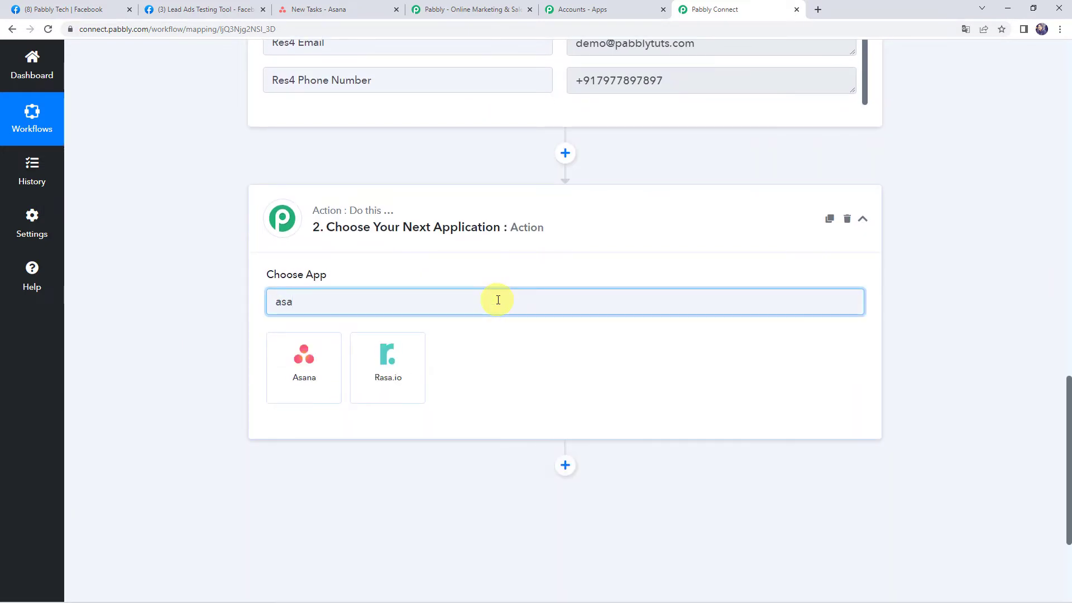
{"action": "left_click", "coordinate": [307, 385]}
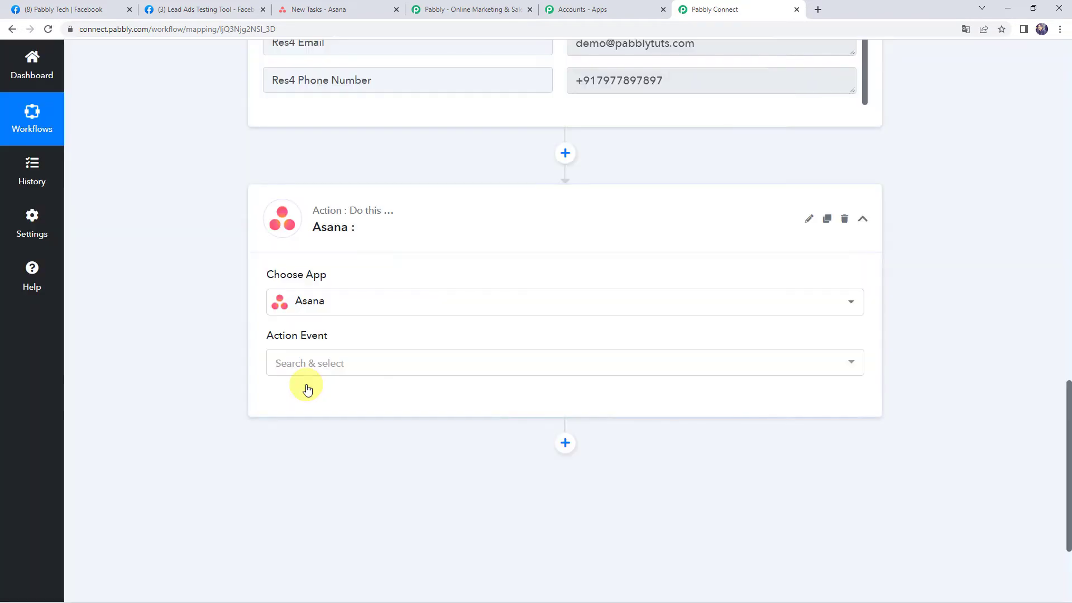
{"action": "left_click", "coordinate": [301, 365]}
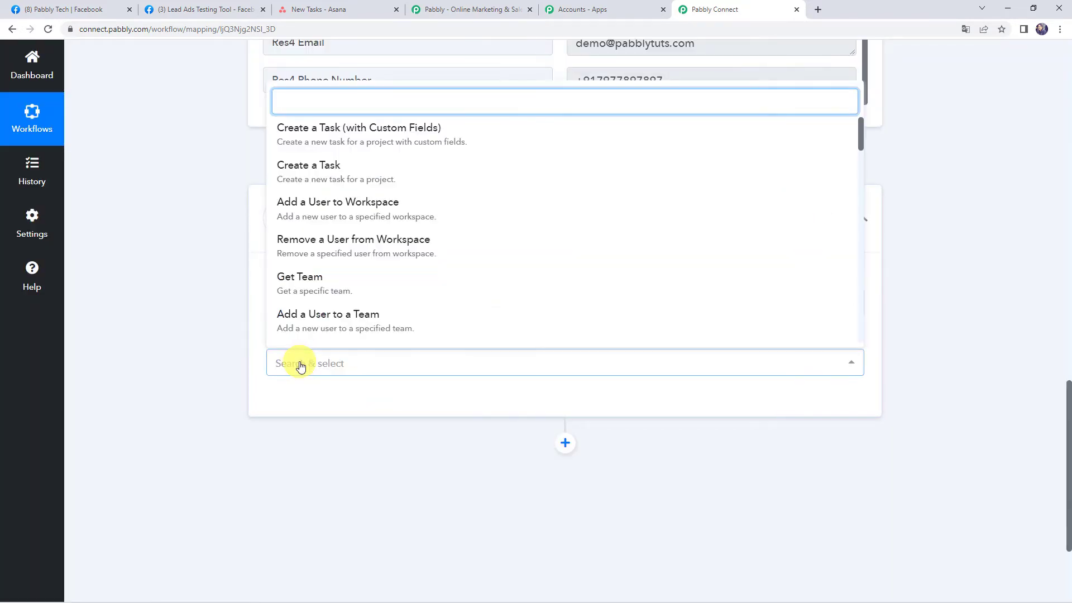
{"action": "left_click", "coordinate": [325, 172]}
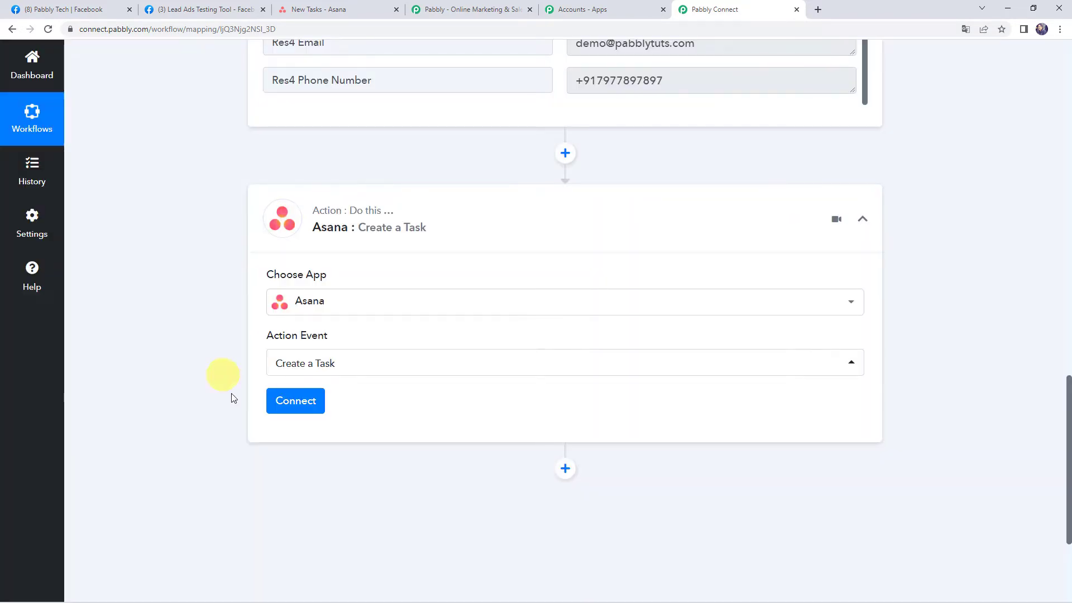
- Add a new Asana connection and authorize Pabbly Connect's access
{"action": "left_click", "coordinate": [293, 401]}
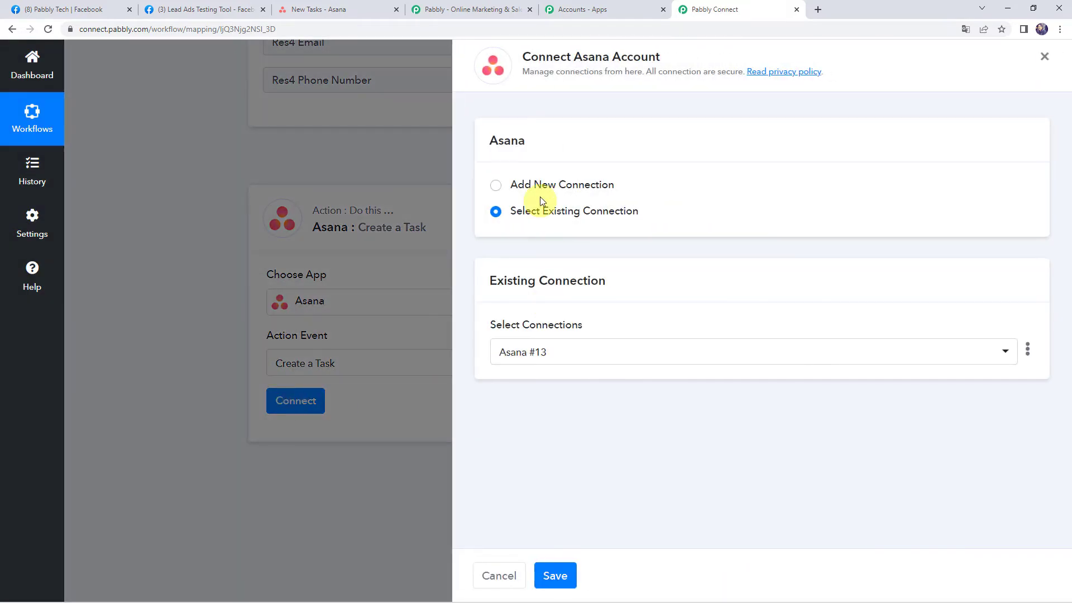
{"action": "left_click", "coordinate": [541, 186]}
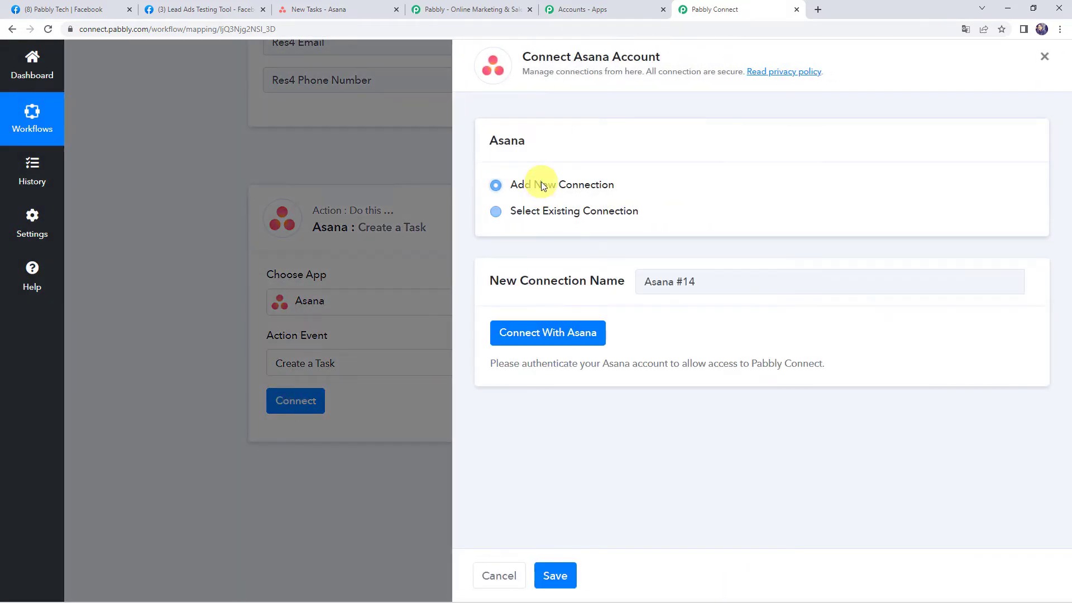
{"action": "left_click", "coordinate": [581, 341]}
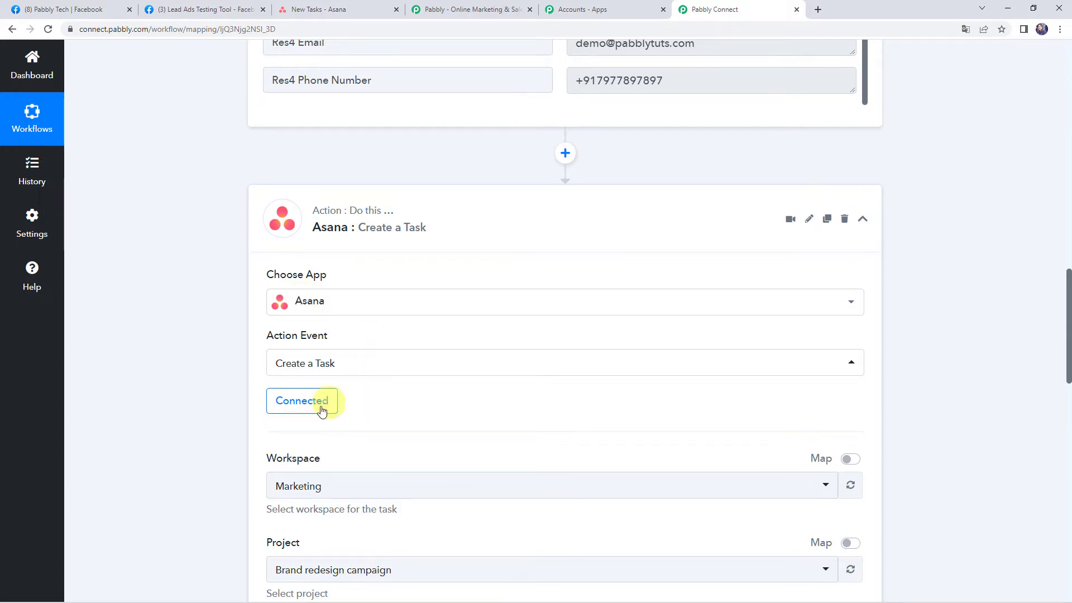
- Look up the New Tasks project in Asana before returning to the action setup
{"action": "scroll", "coordinate": [414, 395], "scroll_direction": "down", "scroll_amount": 3}
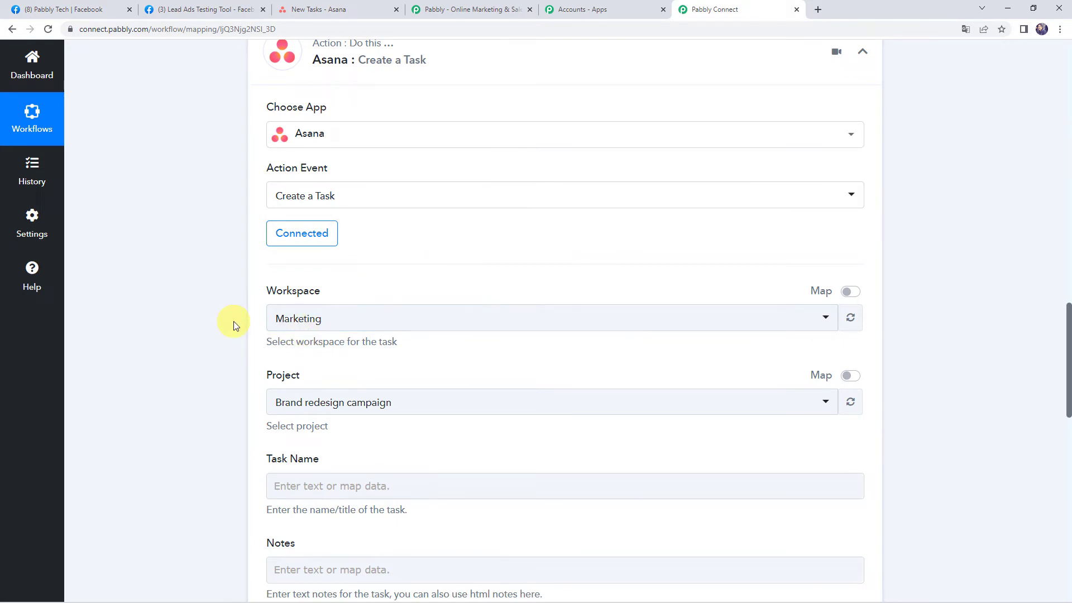
{"action": "left_click", "coordinate": [319, 10]}
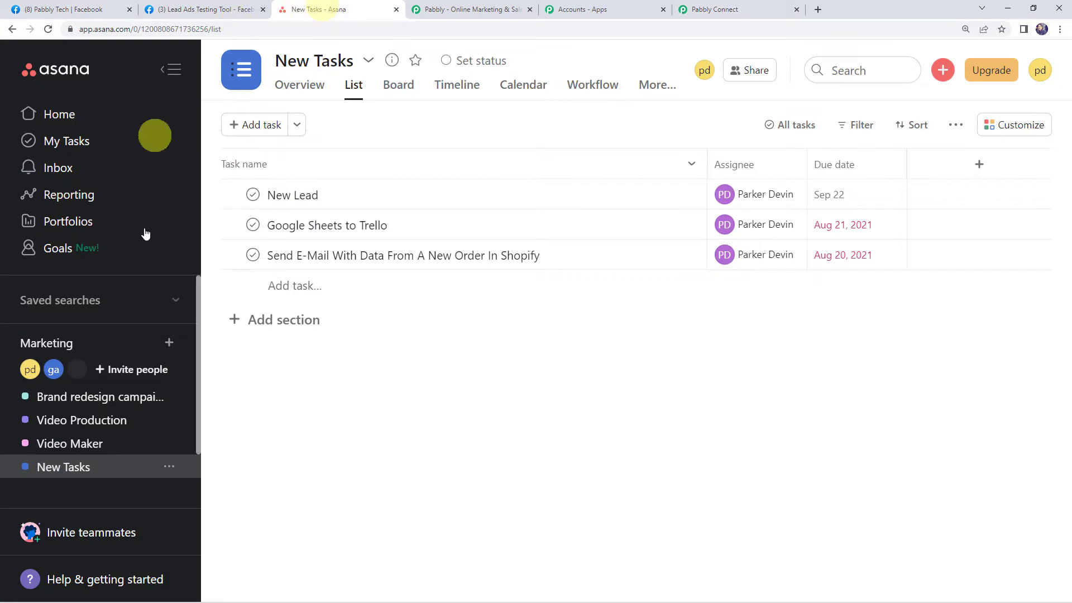
{"action": "left_click", "coordinate": [60, 115]}
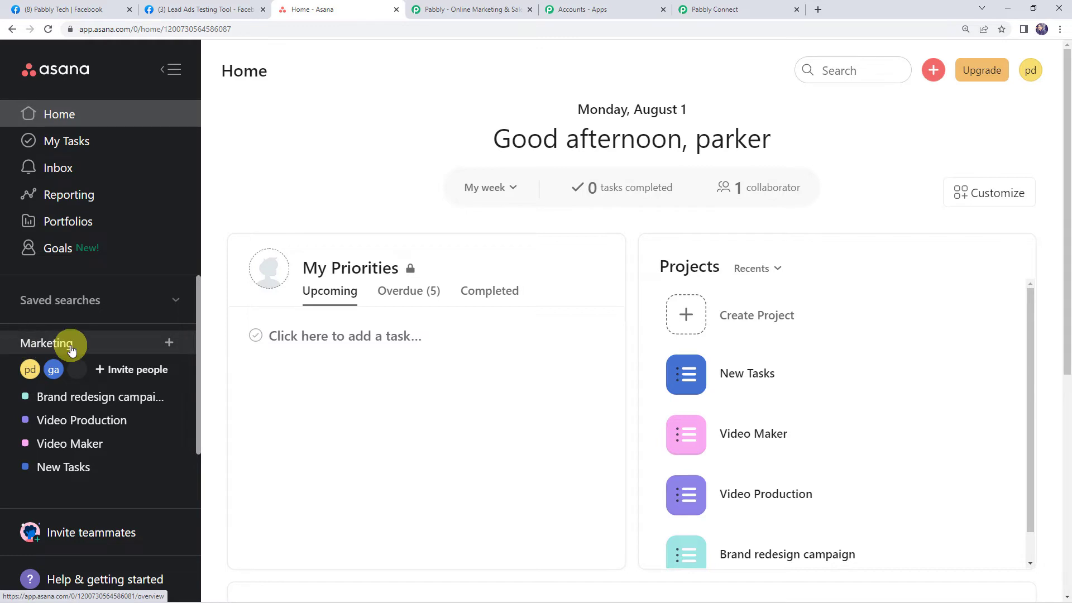
{"action": "left_click", "coordinate": [724, 10]}
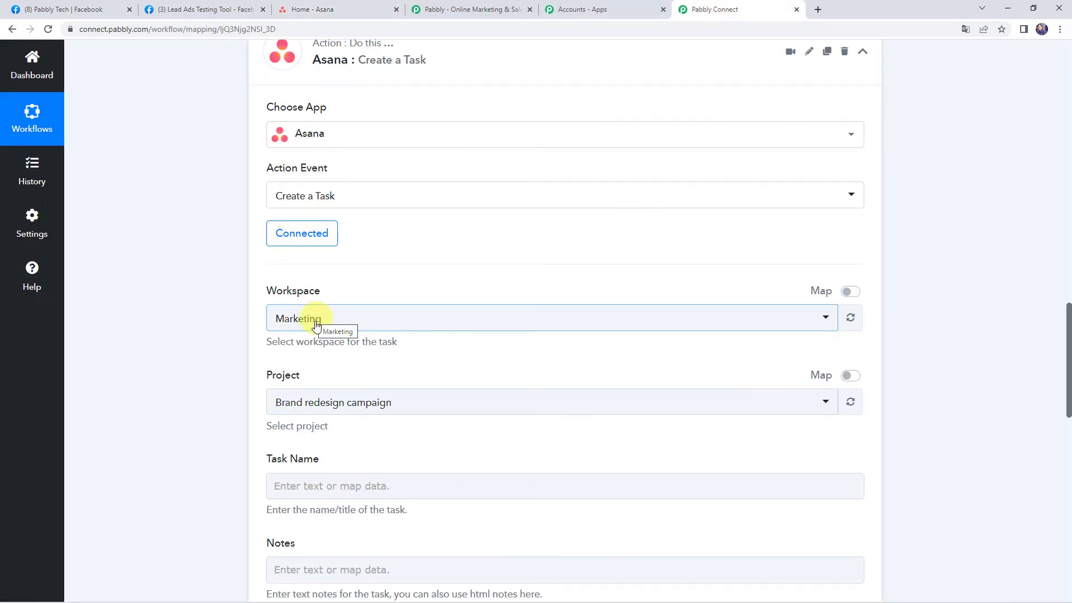
- Choose New Tasks as the project, with Marketing still the workspace
{"action": "scroll", "coordinate": [320, 326], "scroll_direction": "down", "scroll_amount": 2}
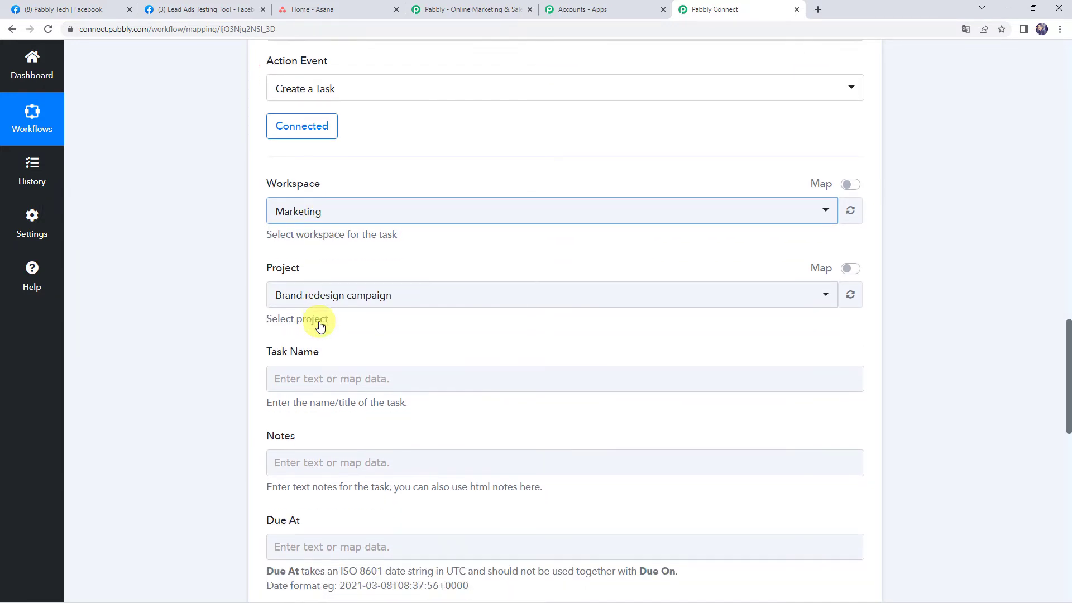
{"action": "left_click", "coordinate": [283, 291]}
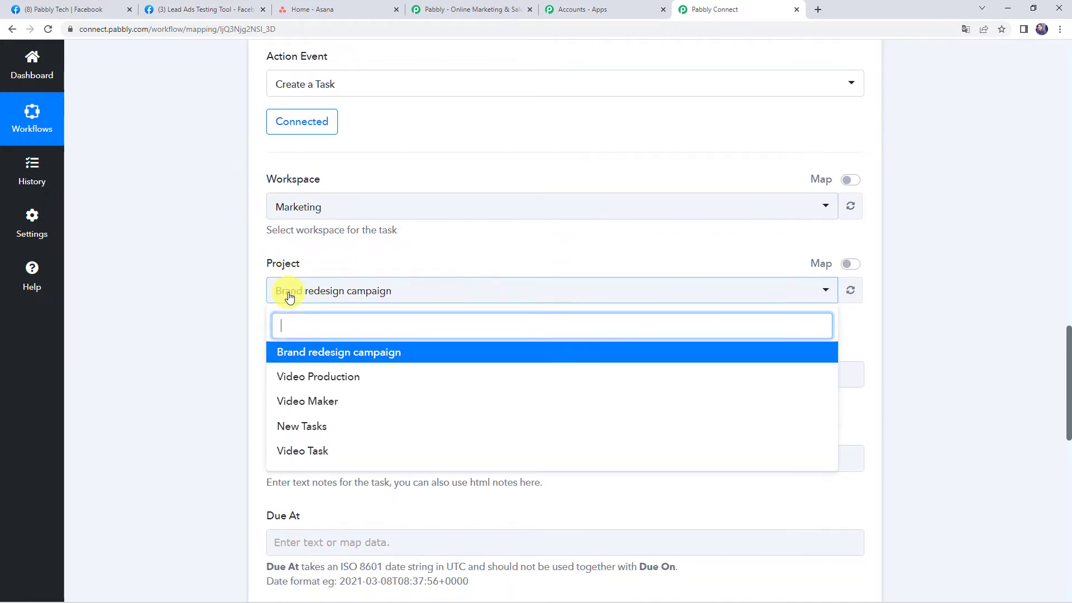
{"action": "left_click", "coordinate": [290, 428]}
{"action": "left_click", "coordinate": [340, 10]}
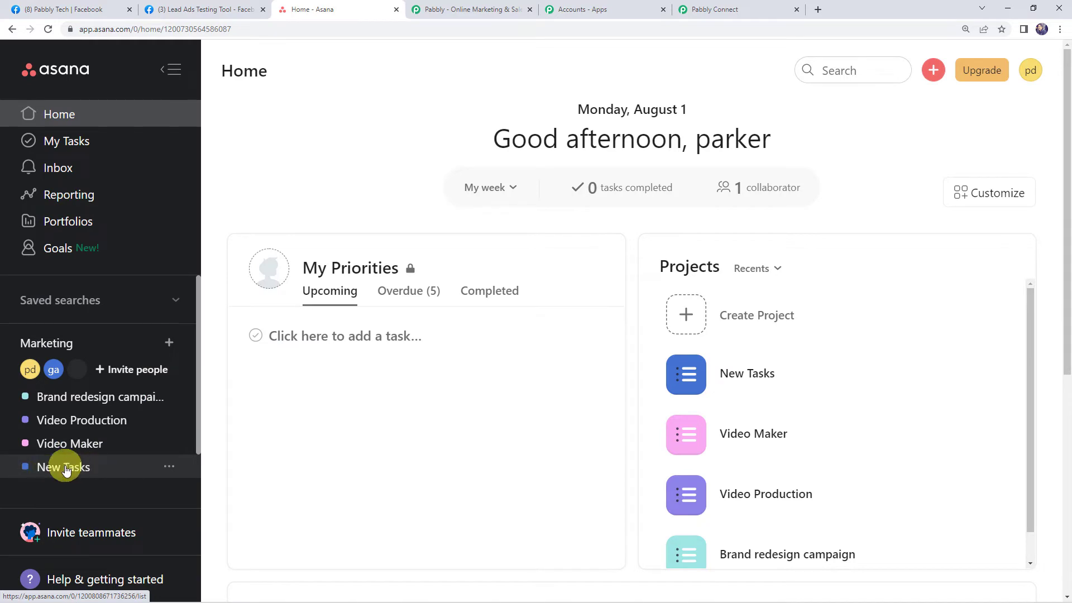
{"action": "left_click", "coordinate": [705, 10]}
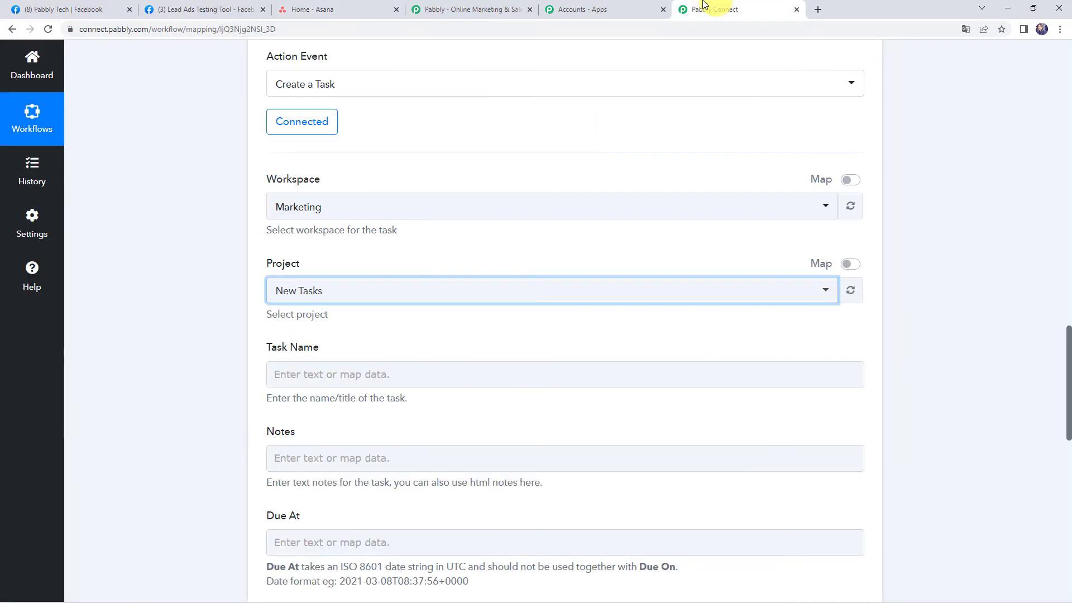
{"action": "scroll", "coordinate": [329, 285], "scroll_direction": "down", "scroll_amount": 2}
- Begin entering 'New Lead Details' in the Task Name field
{"action": "left_click", "coordinate": [297, 264]}
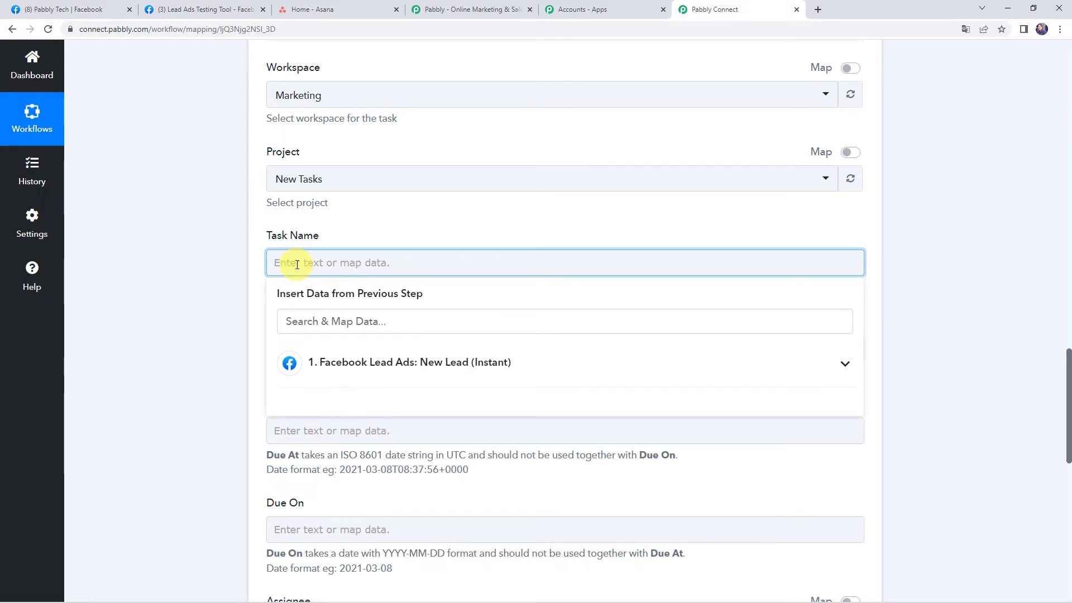
{"action": "type", "text": "New Lead Details"}
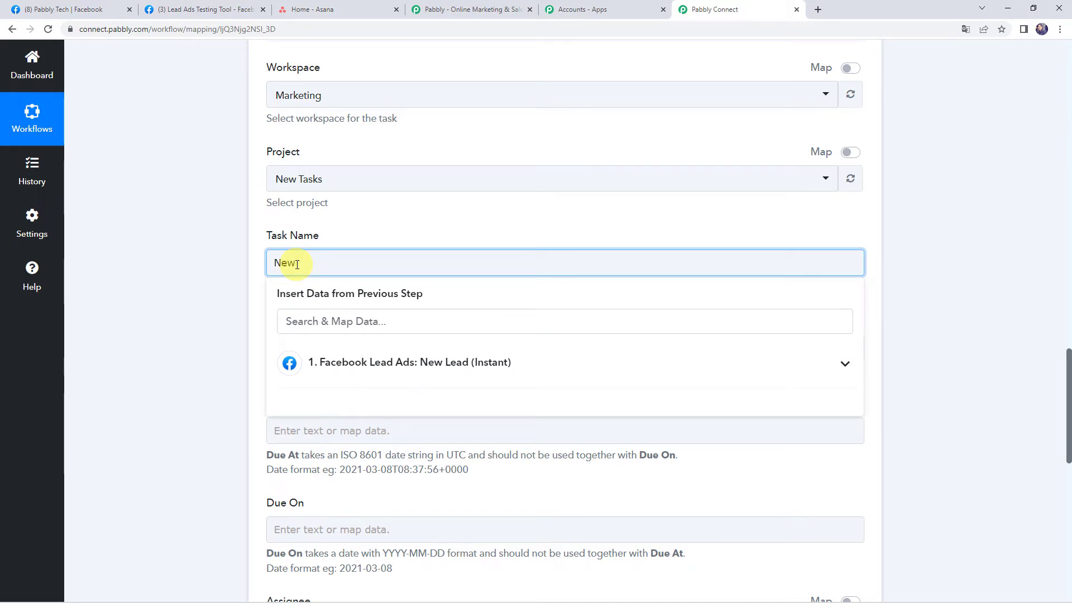
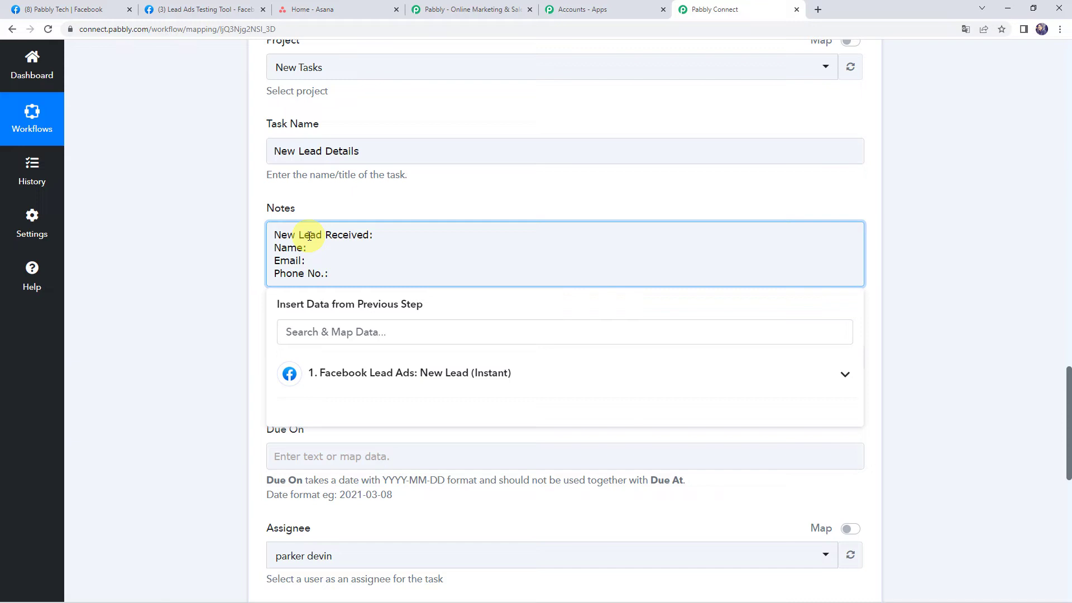
- Review the captured lead's sample first and last name values
{"action": "scroll", "coordinate": [190, 263], "scroll_direction": "up", "scroll_amount": 12}
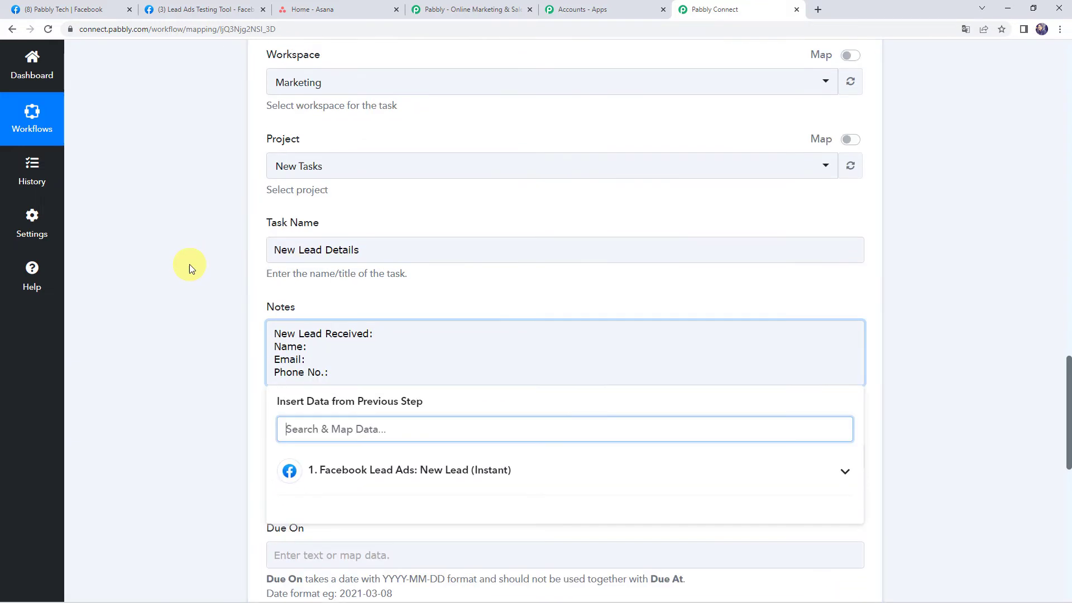
{"action": "scroll", "coordinate": [190, 264], "scroll_direction": "up", "scroll_amount": 2}
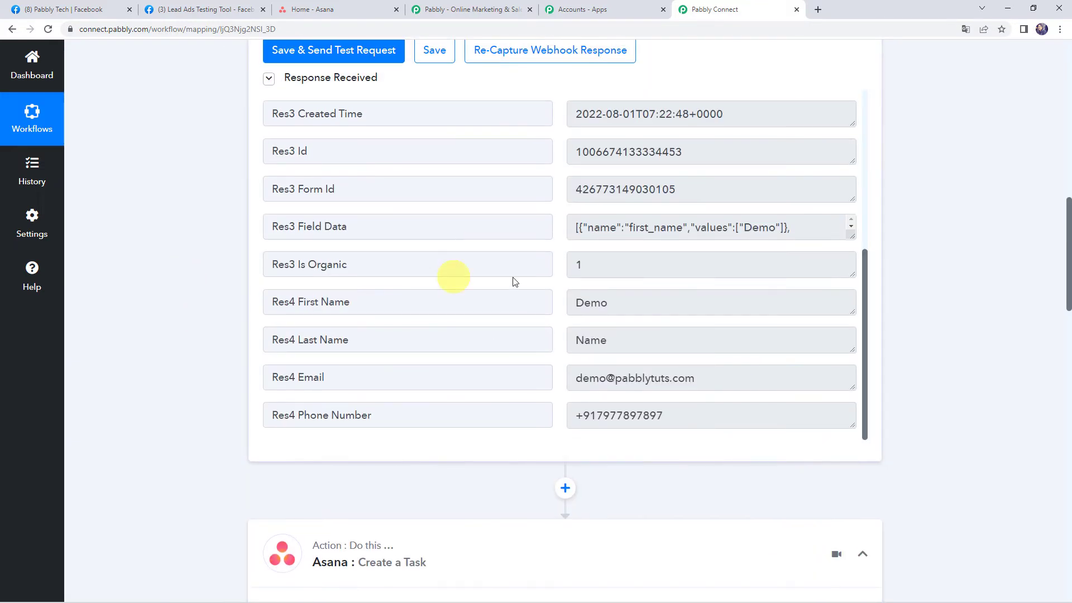
{"action": "left_click", "coordinate": [615, 302]}
{"action": "left_click_drag", "start_coordinate": [614, 341], "coordinate": [541, 333]}
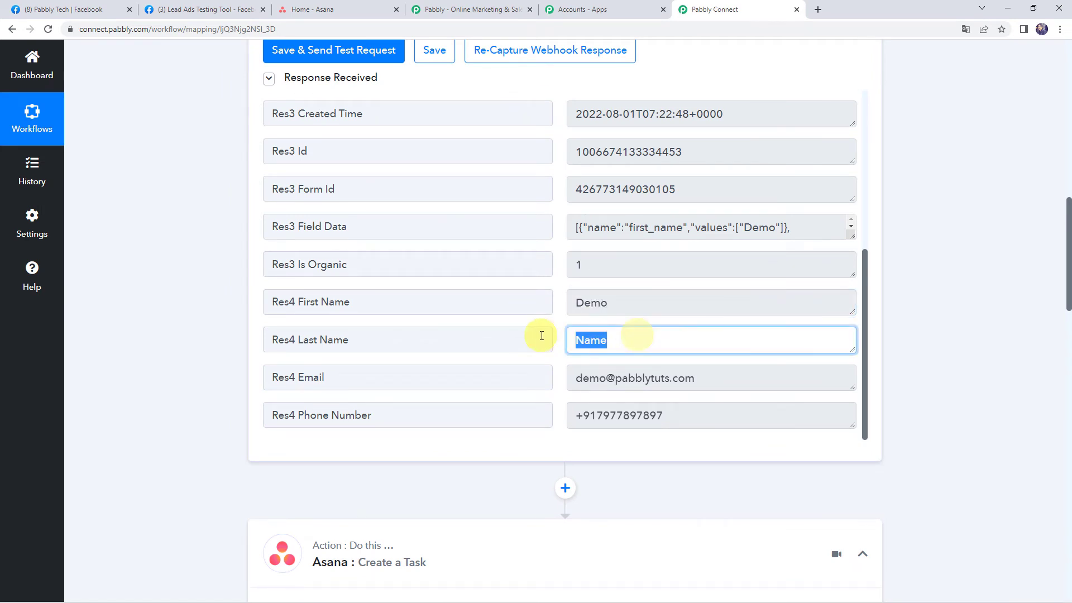
{"action": "left_click_drag", "start_coordinate": [621, 302], "coordinate": [188, 324]}
{"action": "scroll", "coordinate": [187, 324], "scroll_direction": "down", "scroll_amount": 13}
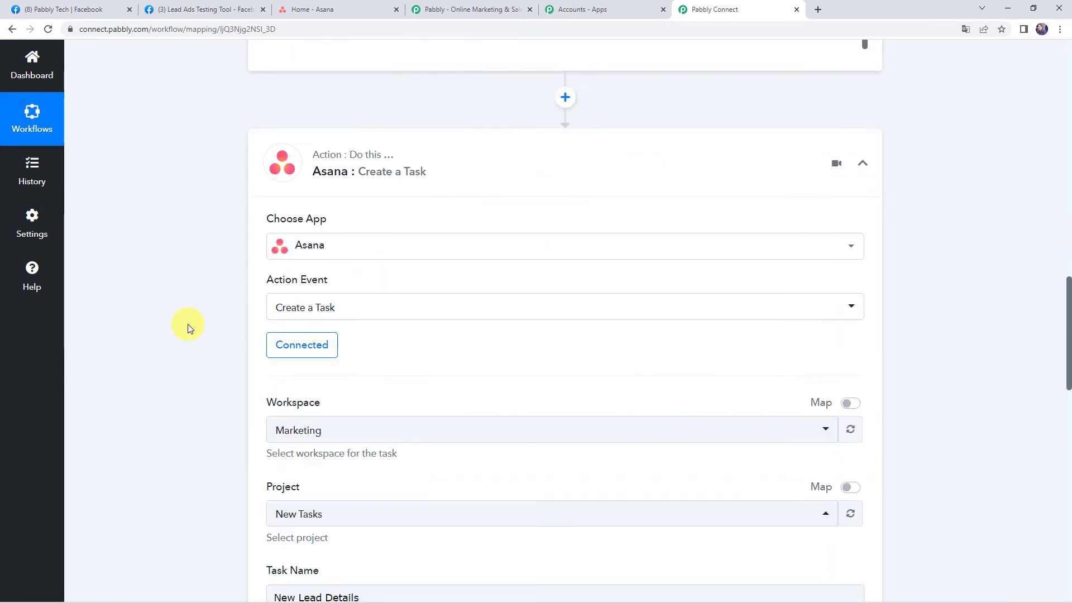
- Map the lead's Res4 First Name after 'Name:' in the task notes
{"action": "left_click", "coordinate": [311, 355]}
{"action": "left_click", "coordinate": [310, 361]}
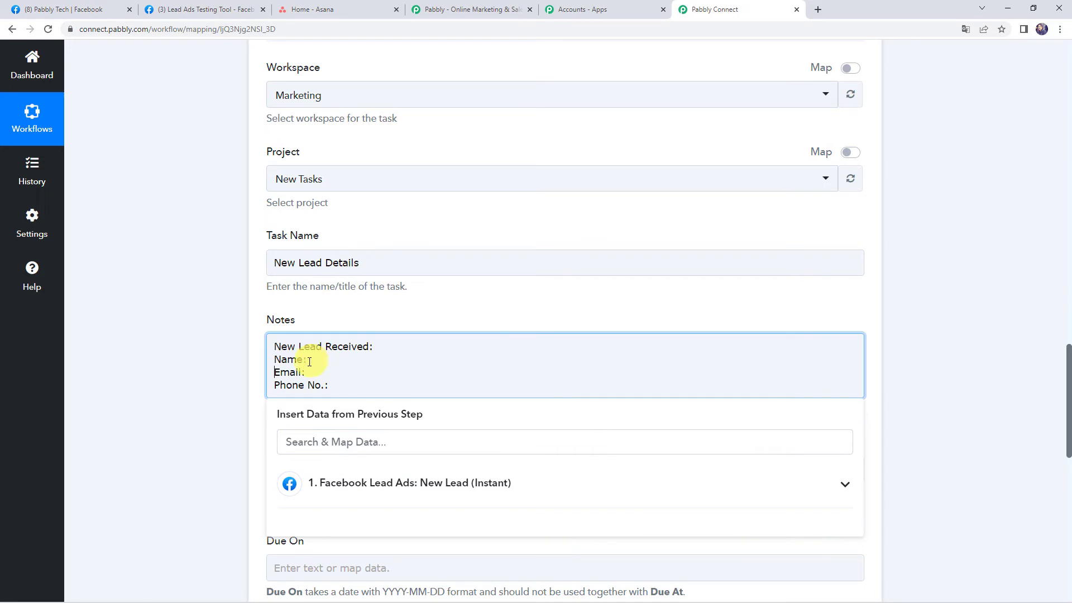
{"action": "left_click", "coordinate": [342, 484]}
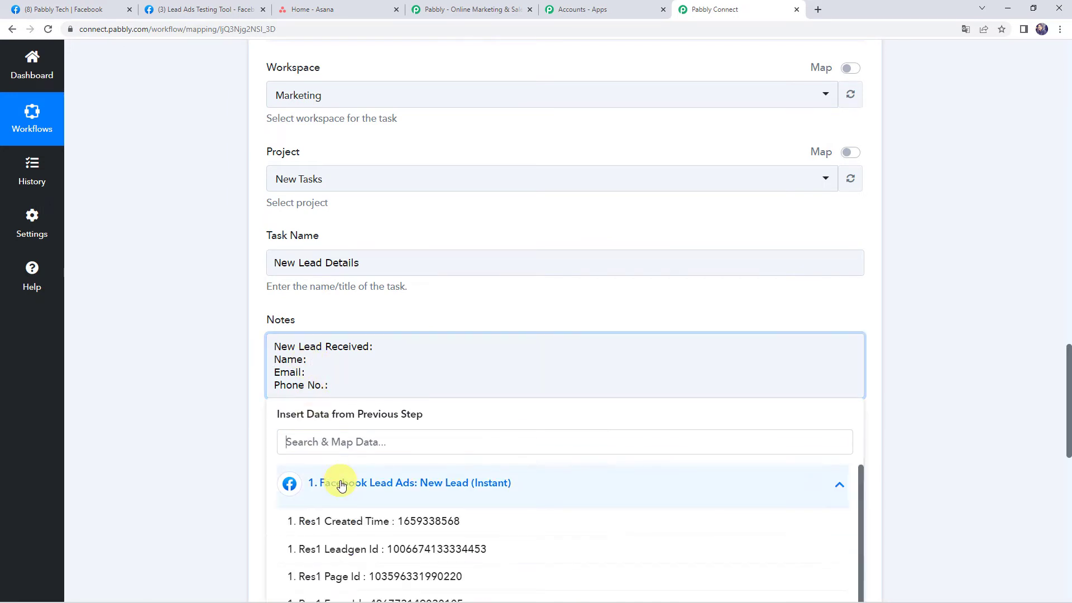
{"action": "scroll", "coordinate": [183, 444], "scroll_direction": "down", "scroll_amount": 5}
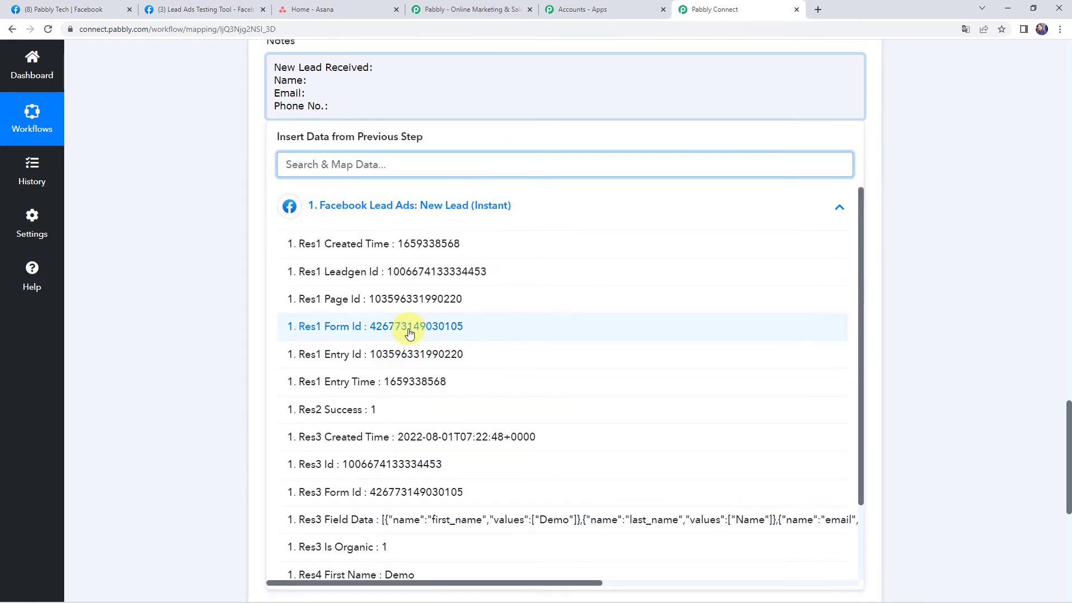
{"action": "scroll", "coordinate": [426, 461], "scroll_direction": "down", "scroll_amount": 2}
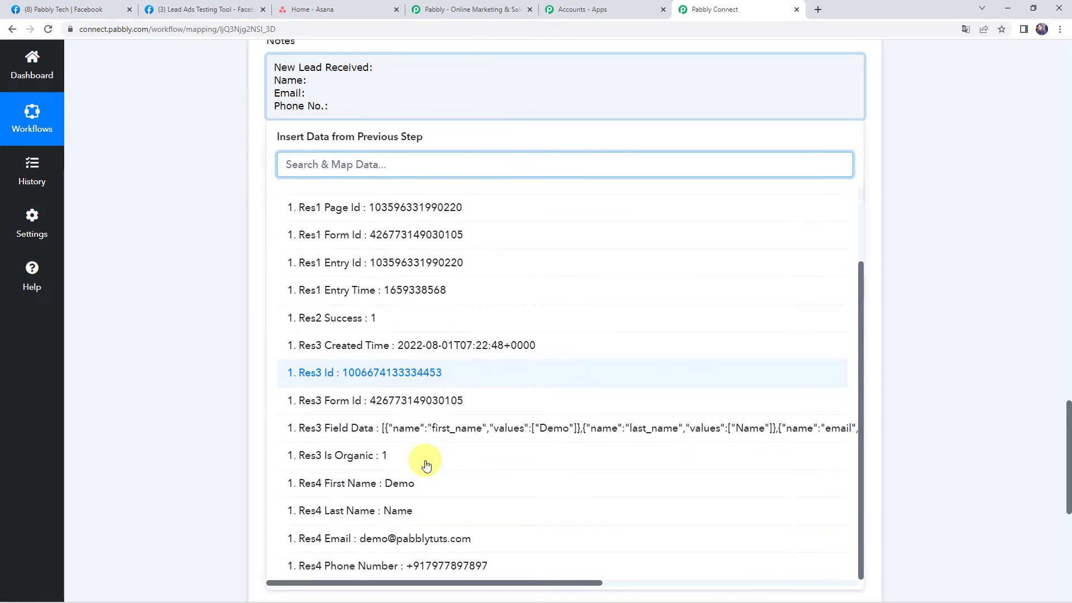
{"action": "left_click", "coordinate": [454, 480]}
{"action": "left_click", "coordinate": [159, 235]}
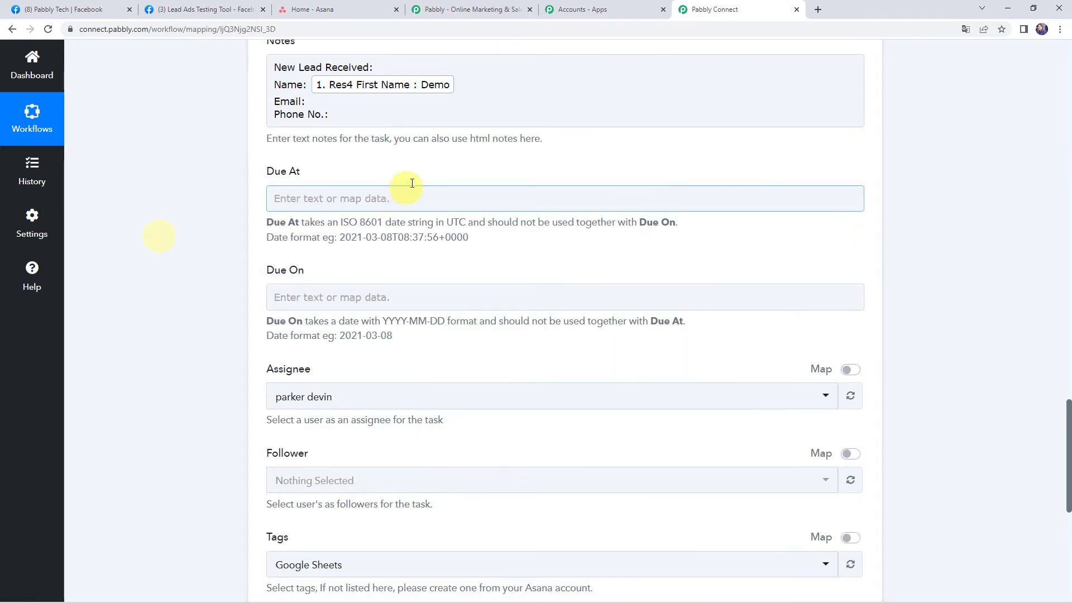
- Insert Res4 Last Name right after the first name in the notes
{"action": "scroll", "coordinate": [412, 178], "scroll_direction": "down", "scroll_amount": 7}
{"action": "scroll", "coordinate": [371, 239], "scroll_direction": "up", "scroll_amount": 10}
{"action": "scroll", "coordinate": [373, 244], "scroll_direction": "up", "scroll_amount": 2}
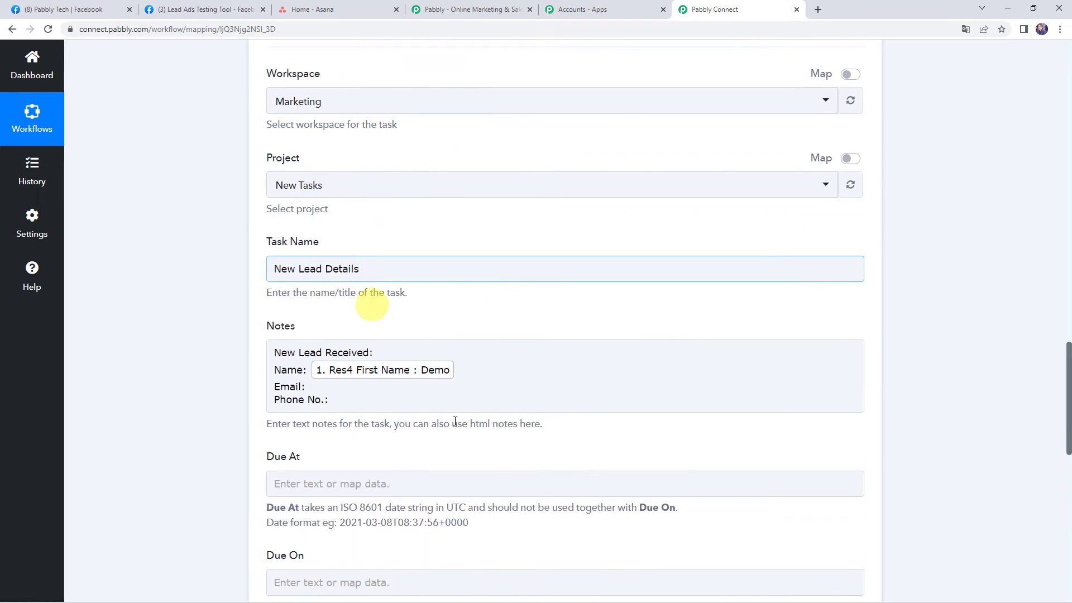
{"action": "left_click", "coordinate": [449, 368]}
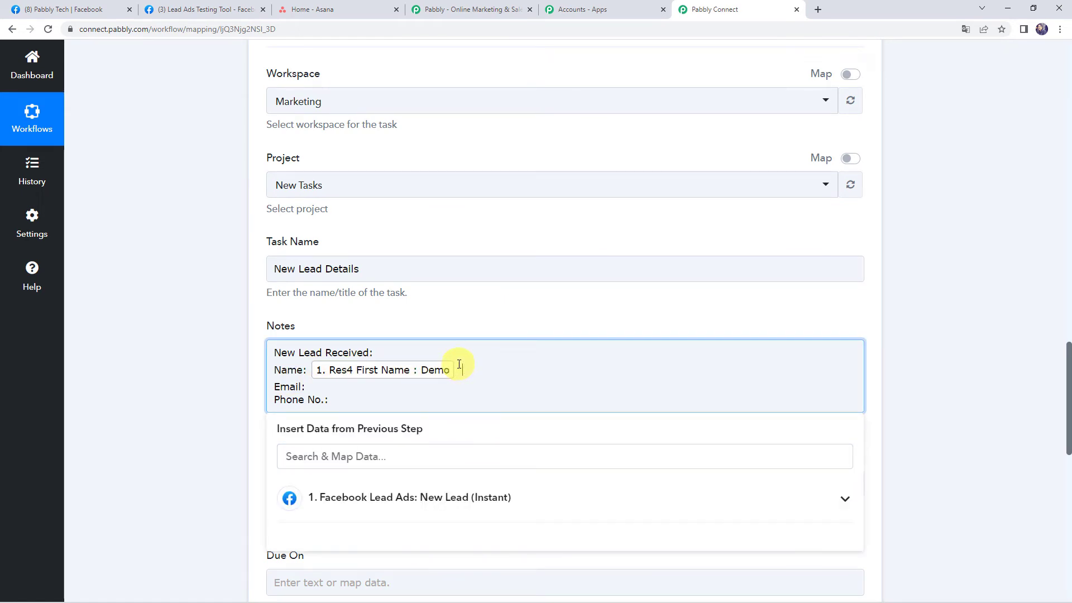
{"action": "left_click", "coordinate": [372, 494]}
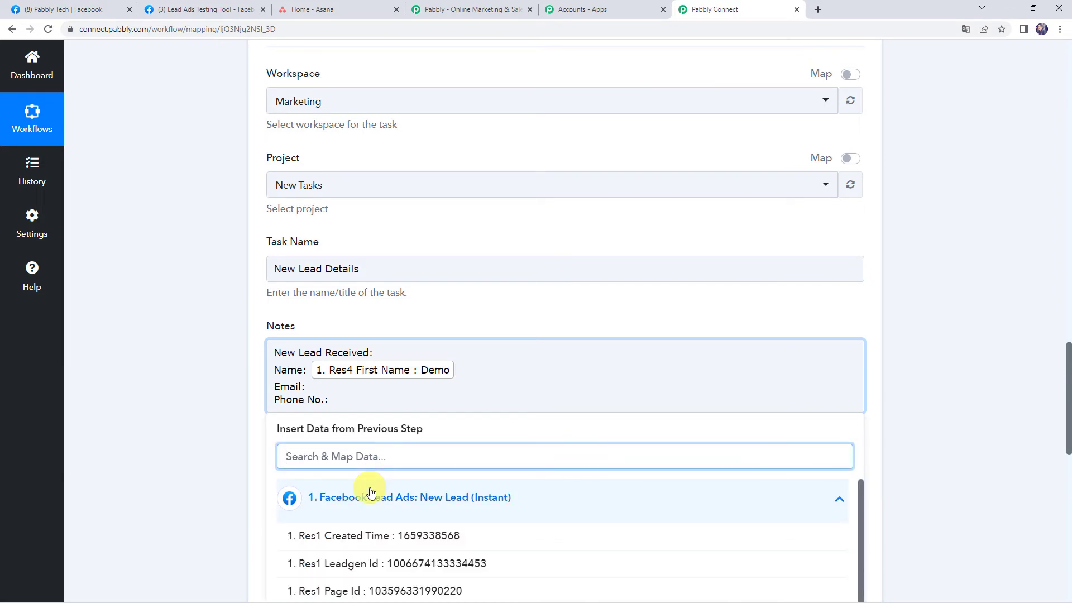
{"action": "type", "text": "name"}
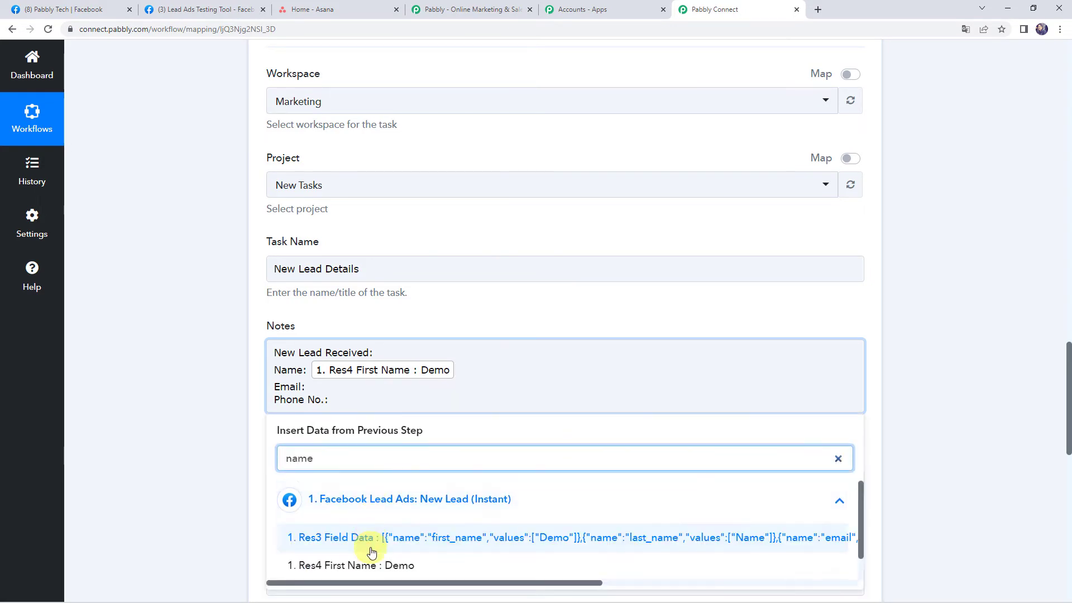
{"action": "scroll", "coordinate": [368, 539], "scroll_direction": "down", "scroll_amount": 1}
{"action": "left_click", "coordinate": [372, 565]}
{"action": "left_click", "coordinate": [155, 393]}
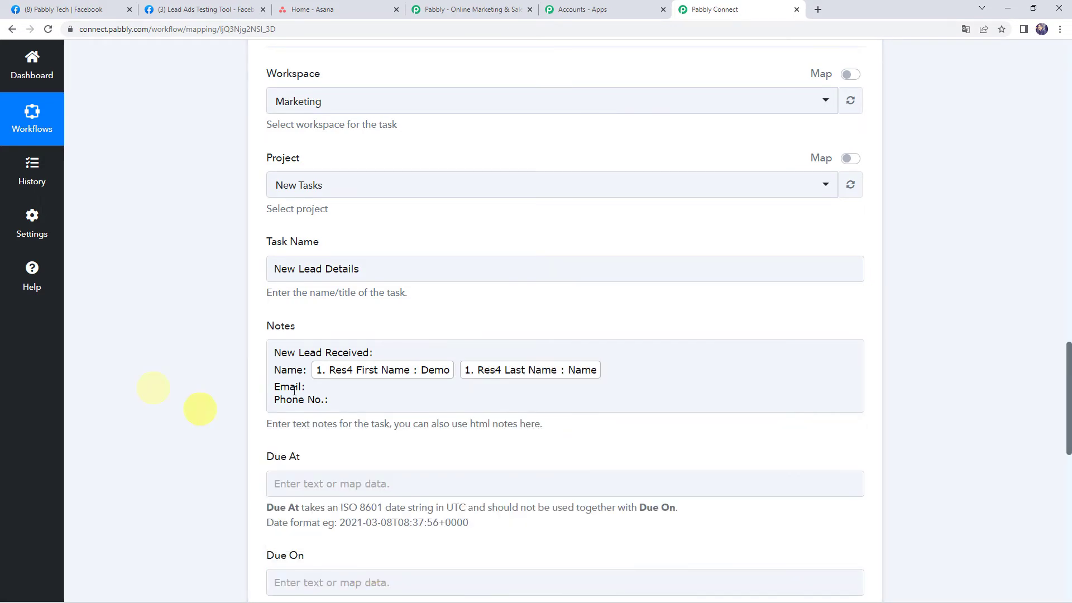
- Map the lead's Res4 Email after 'Email:' in the notes
{"action": "scroll", "coordinate": [155, 402], "scroll_direction": "down", "scroll_amount": 2}
{"action": "left_click", "coordinate": [311, 273]}
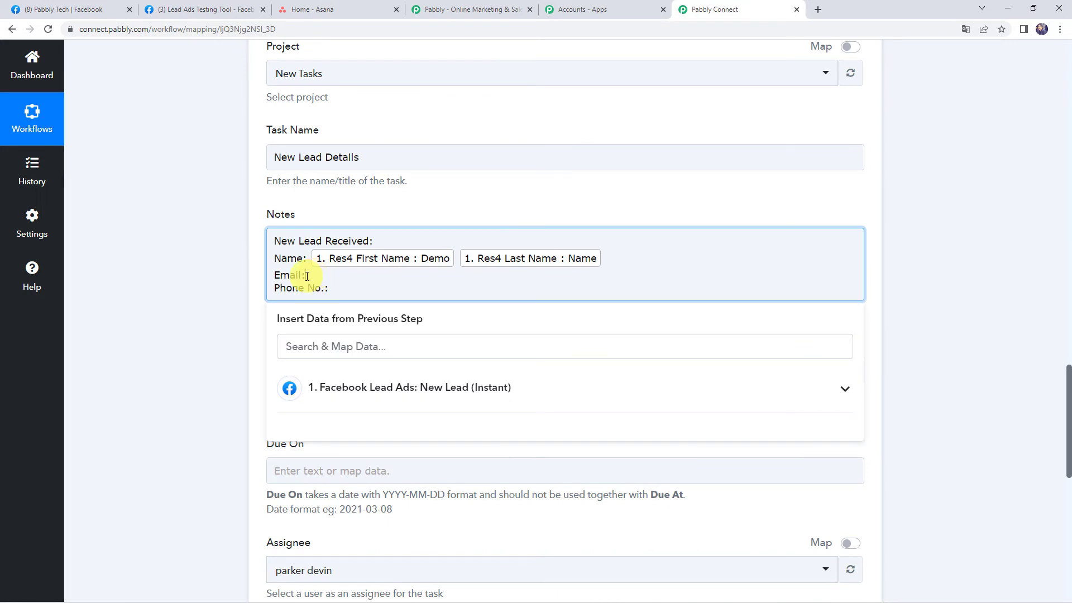
{"action": "left_click", "coordinate": [323, 388]}
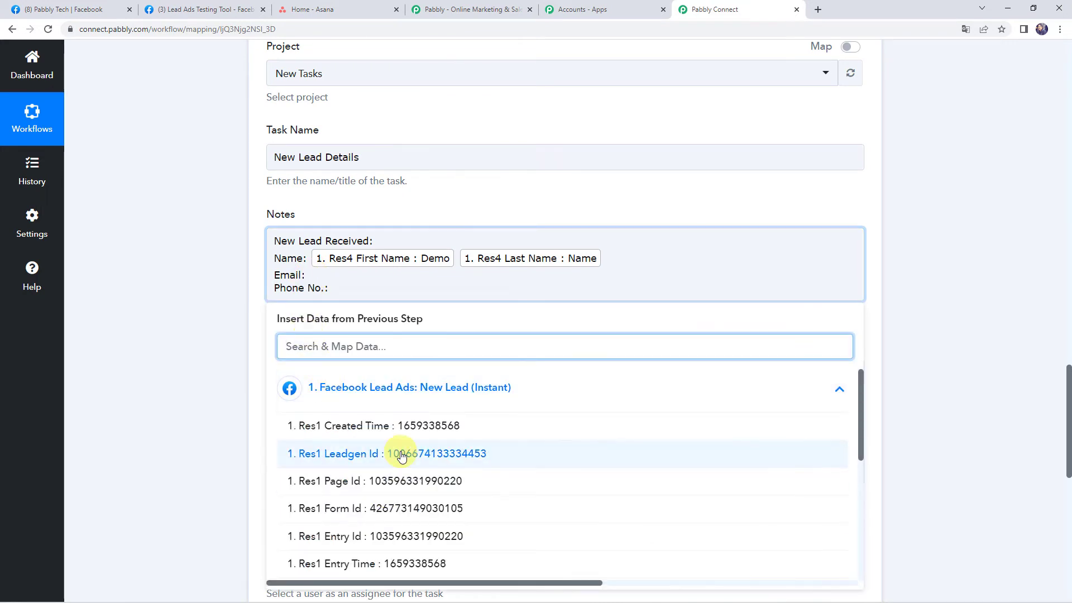
{"action": "type", "text": "2"}
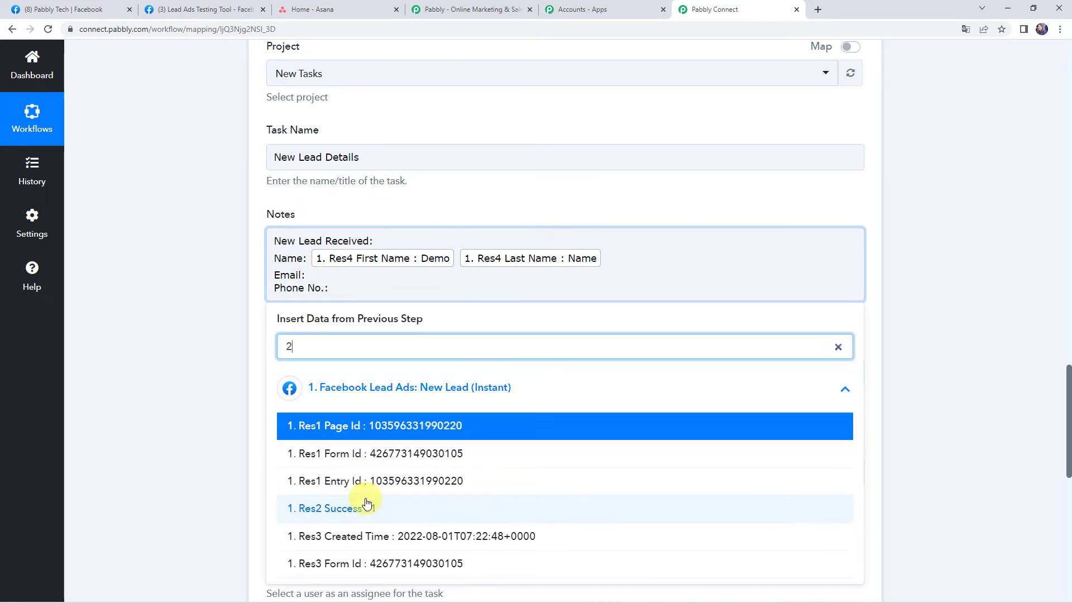
{"action": "key", "text": "BackSpace"}
{"action": "type", "text": "@"}
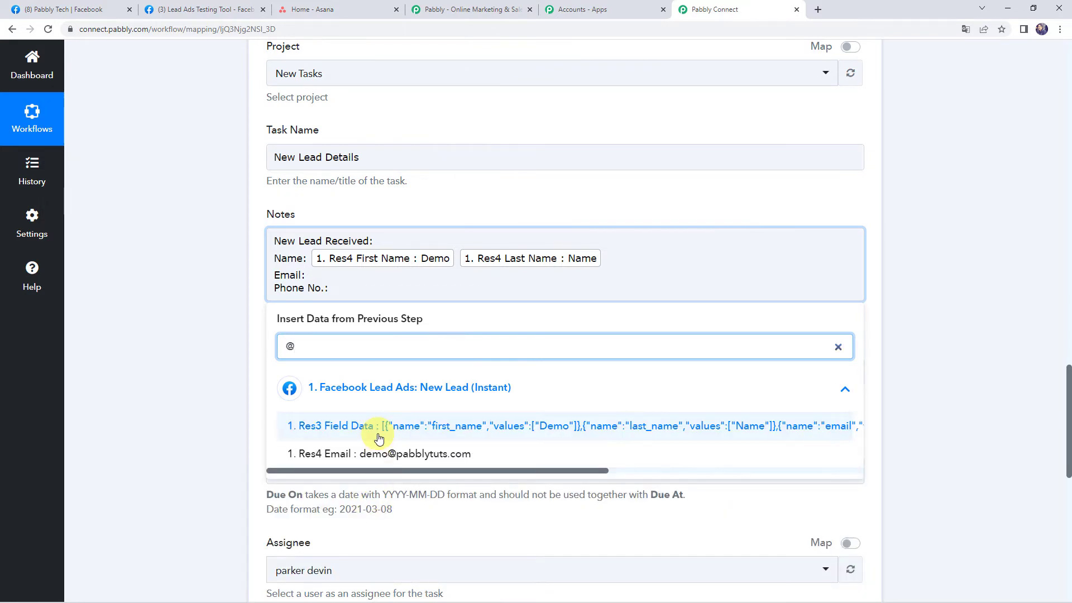
{"action": "left_click", "coordinate": [376, 454]}
{"action": "left_click", "coordinate": [226, 367]}
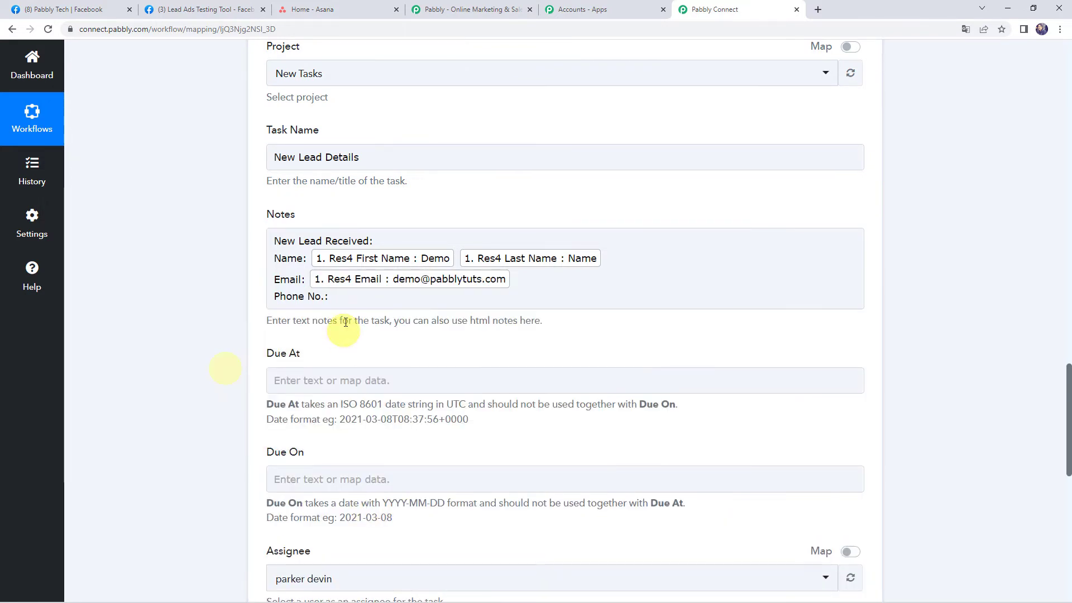
- Map Res4 Phone Number after 'Phone No.:' and add a blank line below 'New Lead Received:'
{"action": "left_click", "coordinate": [337, 291]}
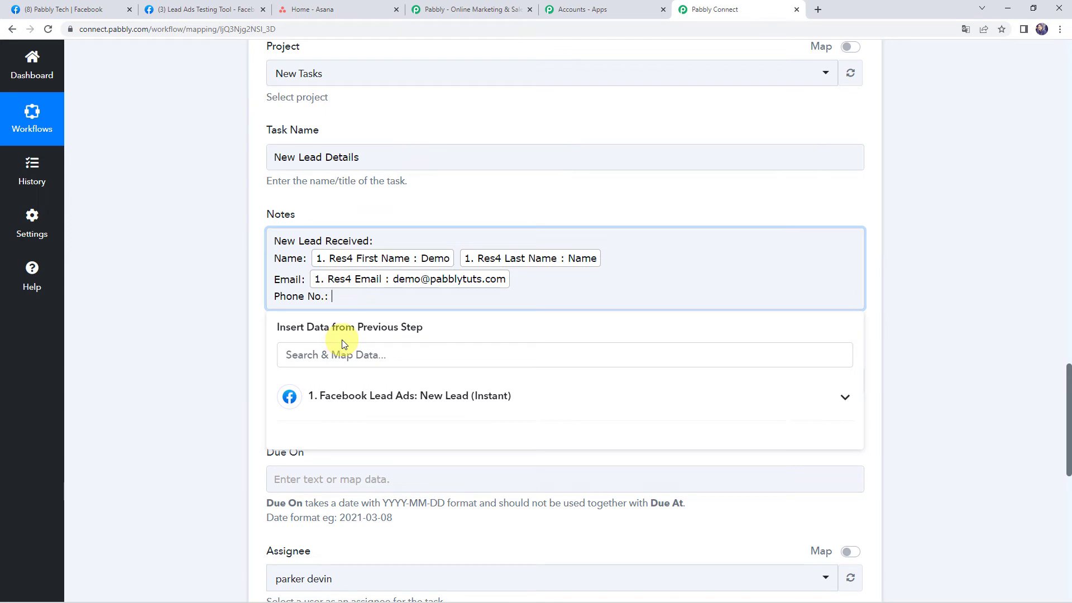
{"action": "left_click", "coordinate": [350, 396]}
{"action": "type", "text": "7"}
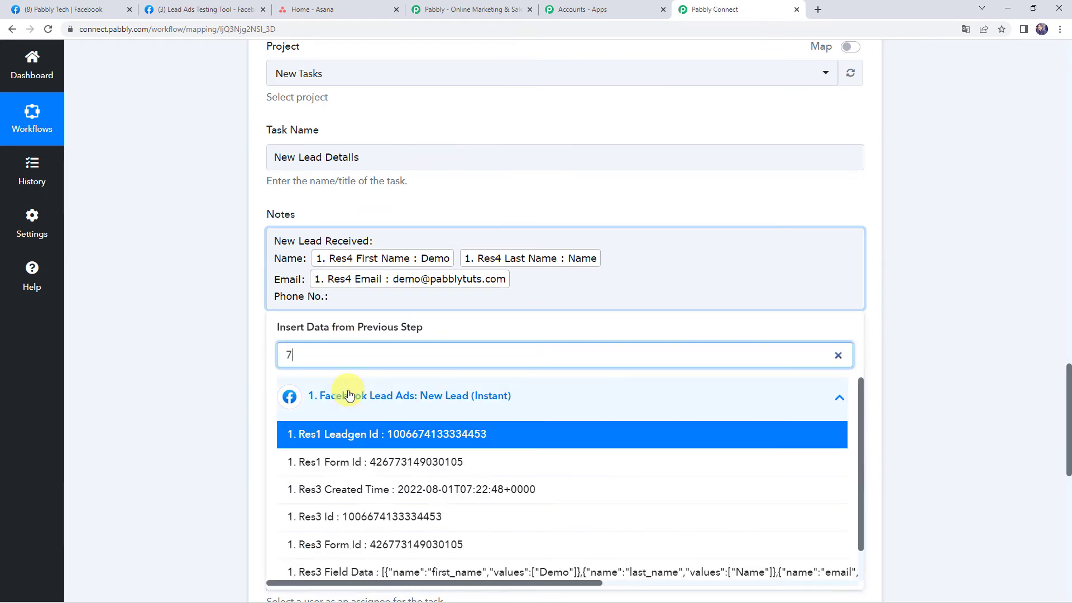
{"action": "type", "text": "8"}
{"action": "left_click", "coordinate": [376, 462]}
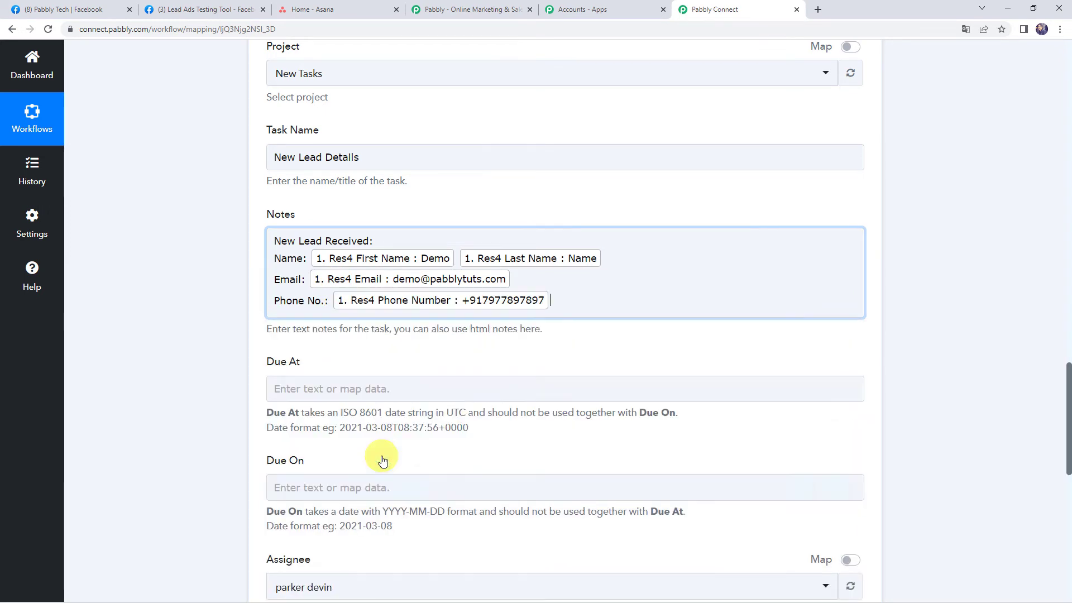
{"action": "left_click", "coordinate": [230, 385]}
{"action": "left_click", "coordinate": [374, 241]}
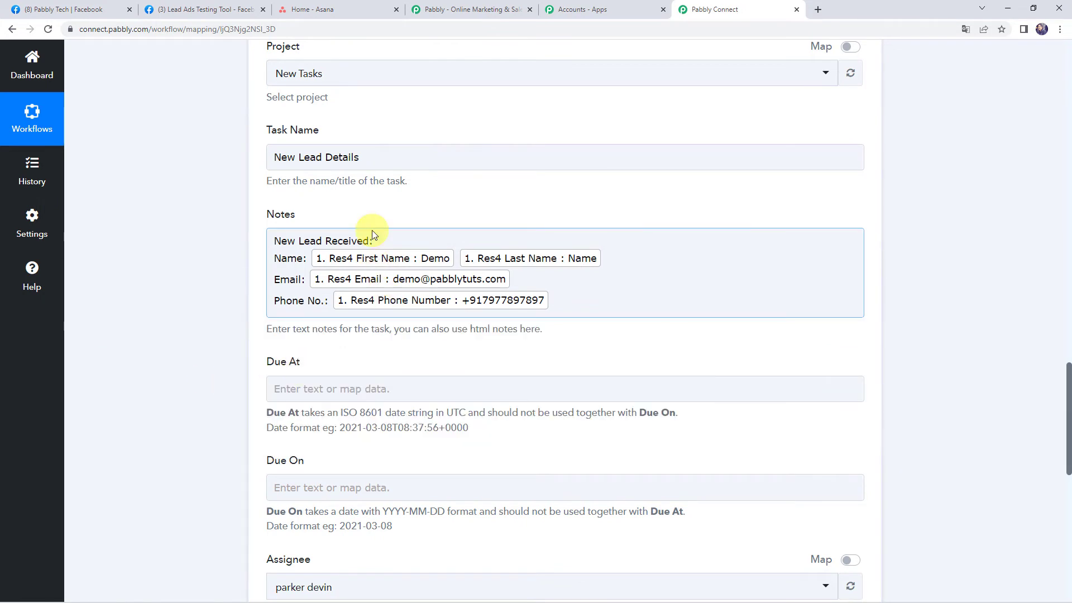
{"action": "key", "text": "Return"}
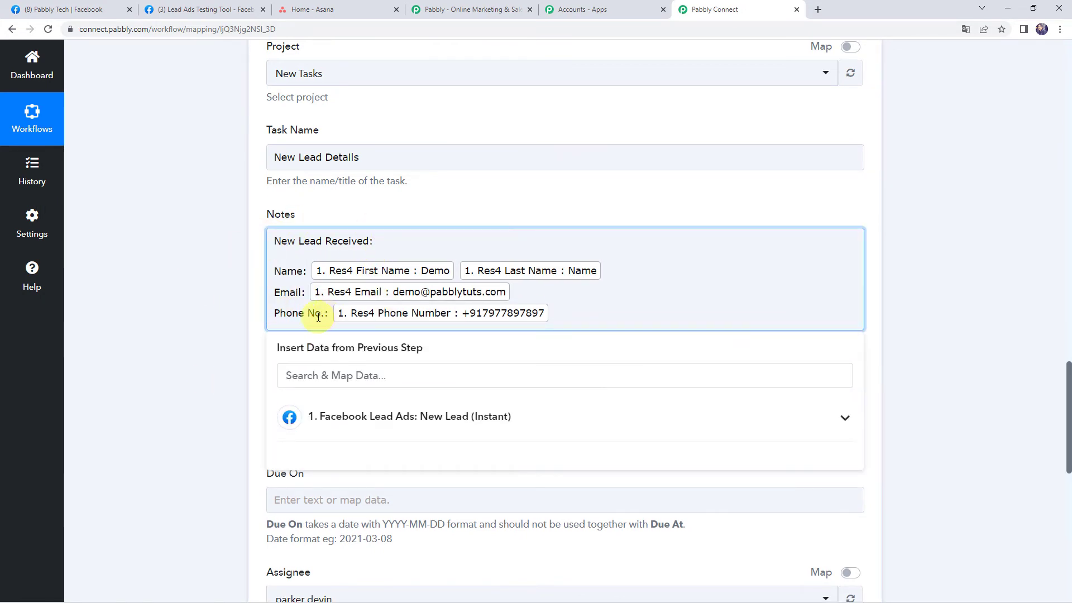
- Look over the Due At and Due On fields and the Due At usage warning
{"action": "left_click", "coordinate": [191, 334]}
{"action": "scroll", "coordinate": [323, 349], "scroll_direction": "down", "scroll_amount": 2}
{"action": "left_click", "coordinate": [281, 283]}
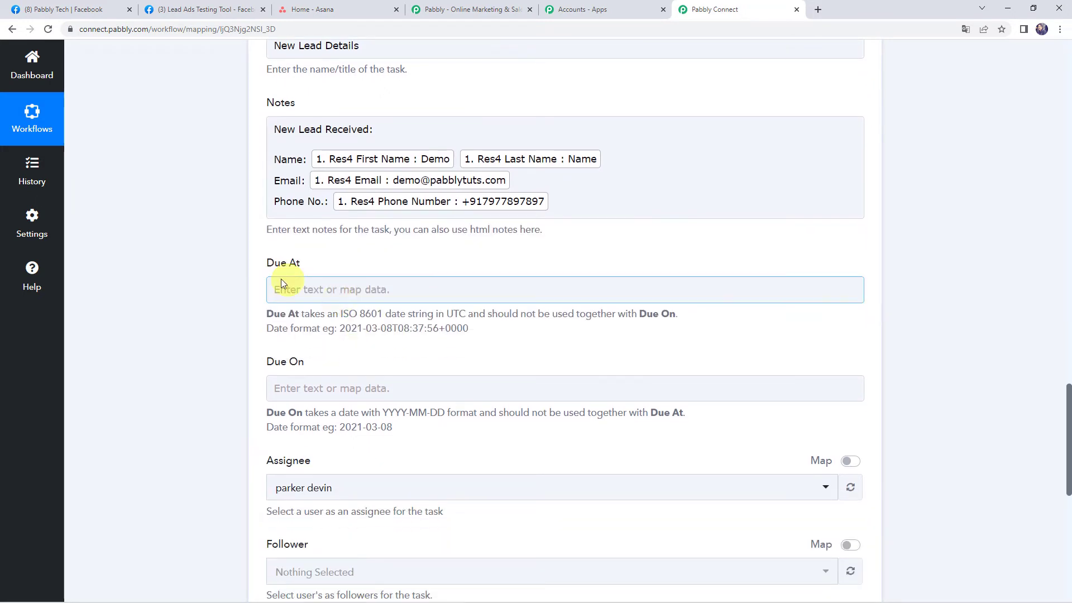
{"action": "left_click", "coordinate": [209, 311]}
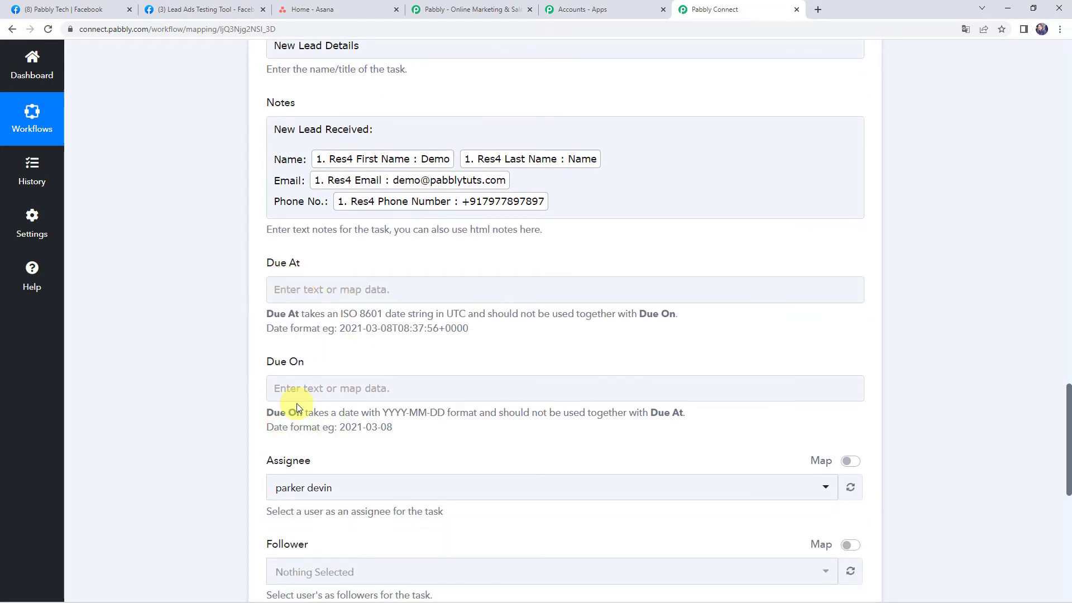
{"action": "left_click", "coordinate": [277, 400]}
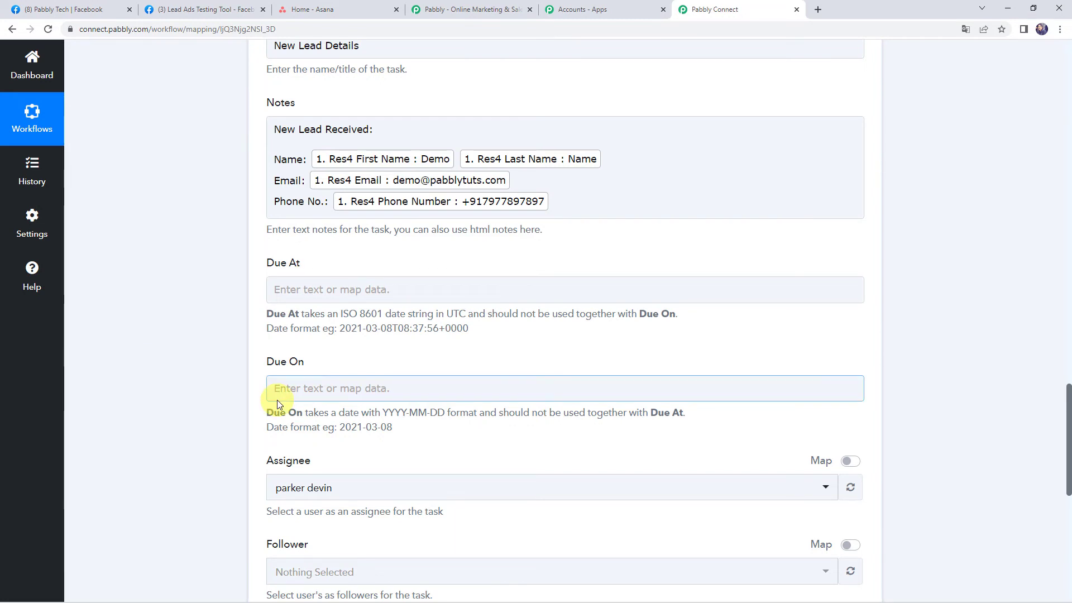
{"action": "left_click_drag", "start_coordinate": [491, 314], "coordinate": [666, 314]}
{"action": "left_click", "coordinate": [345, 387]}
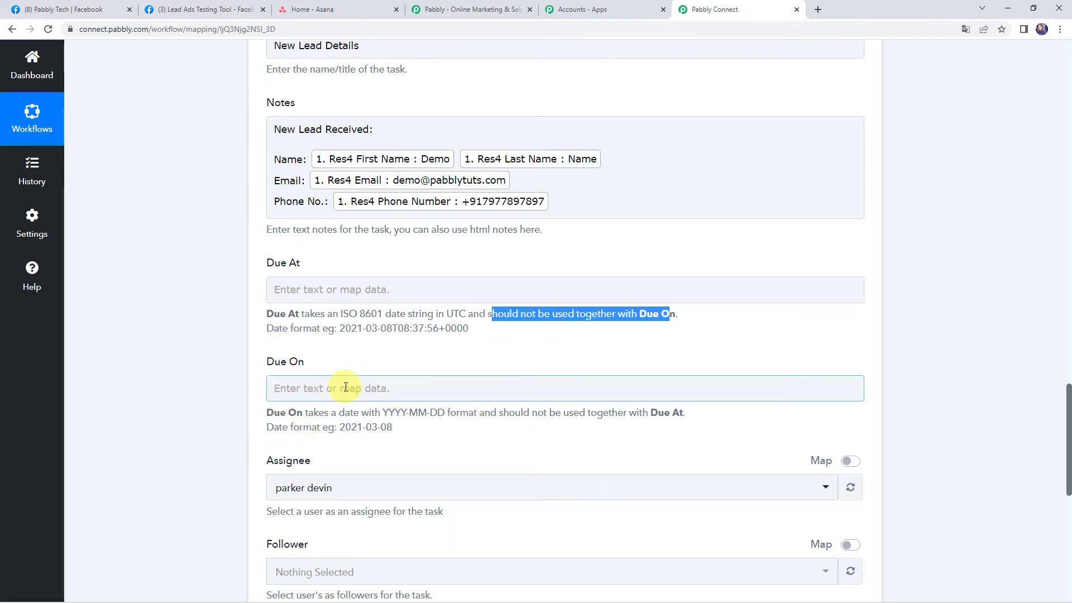
{"action": "left_click", "coordinate": [346, 387]}
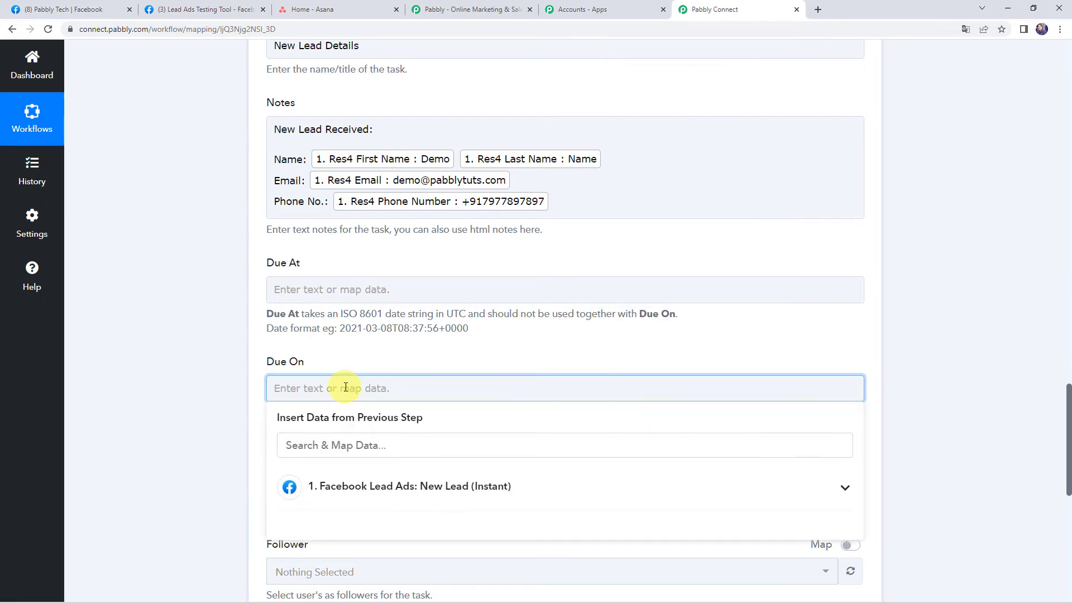
{"action": "left_click", "coordinate": [233, 422]}
{"action": "scroll", "coordinate": [233, 422], "scroll_direction": "down", "scroll_amount": 2}
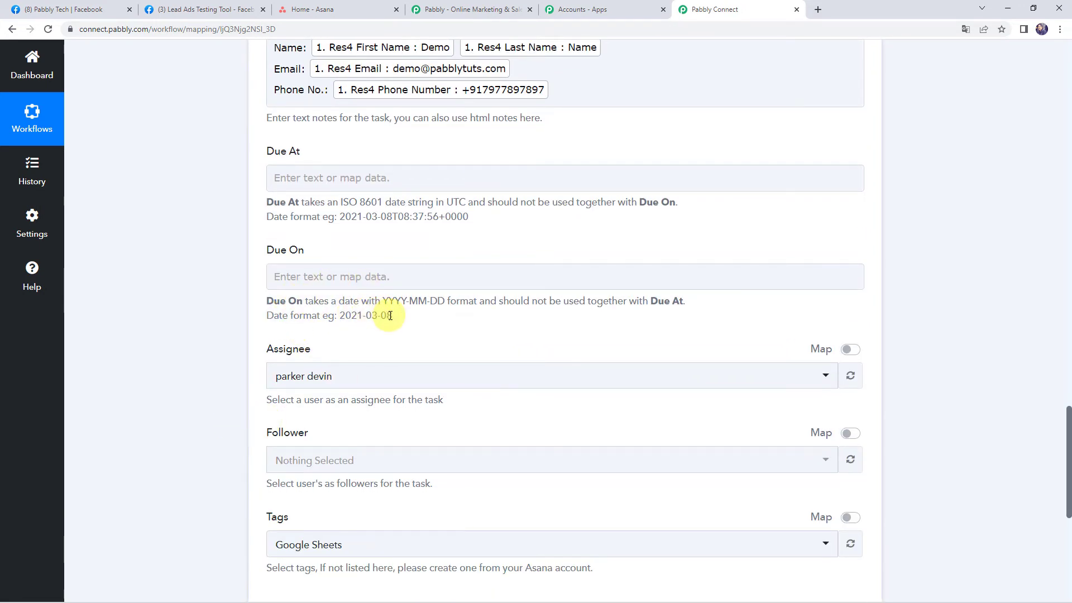
- Enter 2022-09-22 as the Due On date, leaving Due At empty
{"action": "left_click", "coordinate": [352, 279]}
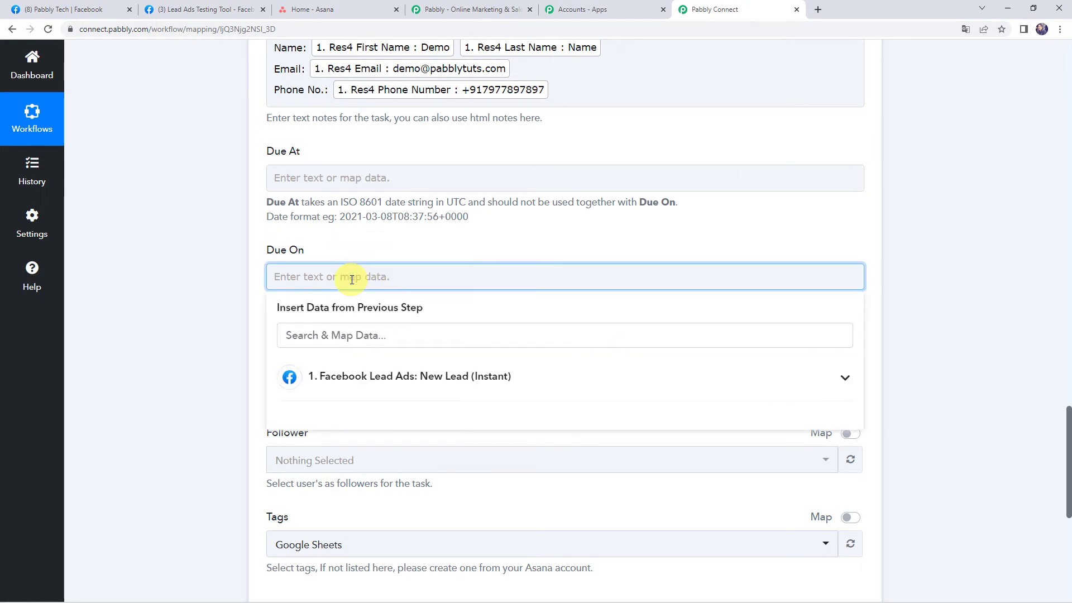
{"action": "type", "text": "2022-09-22"}
{"action": "left_click", "coordinate": [210, 318]}
{"action": "scroll", "coordinate": [210, 318], "scroll_direction": "down", "scroll_amount": 2}
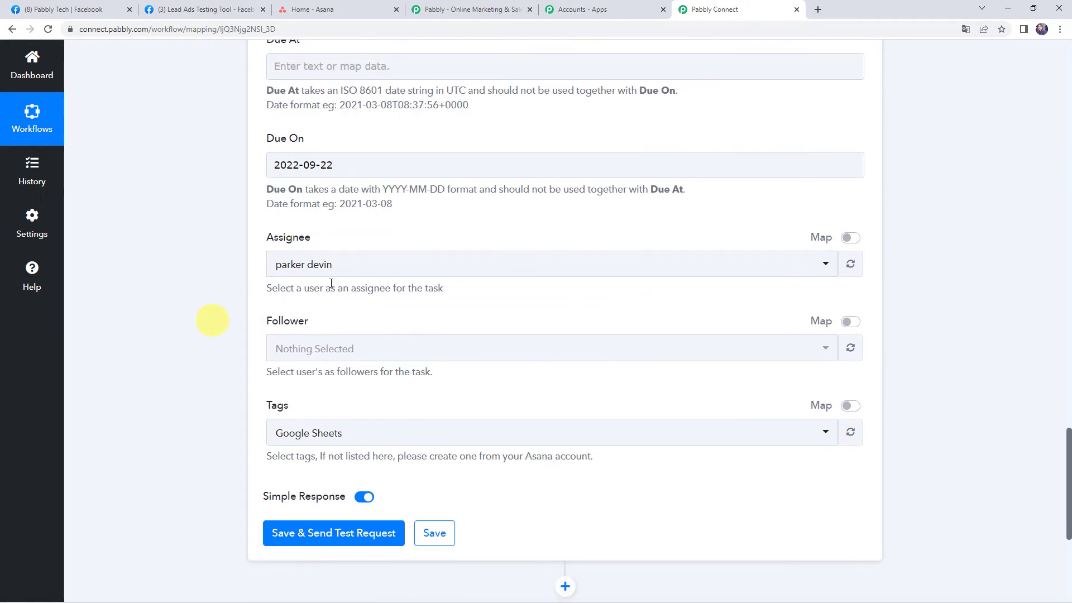
- Pick another team member as assignee and switch Tags to an empty mapped field
{"action": "left_click", "coordinate": [286, 273]}
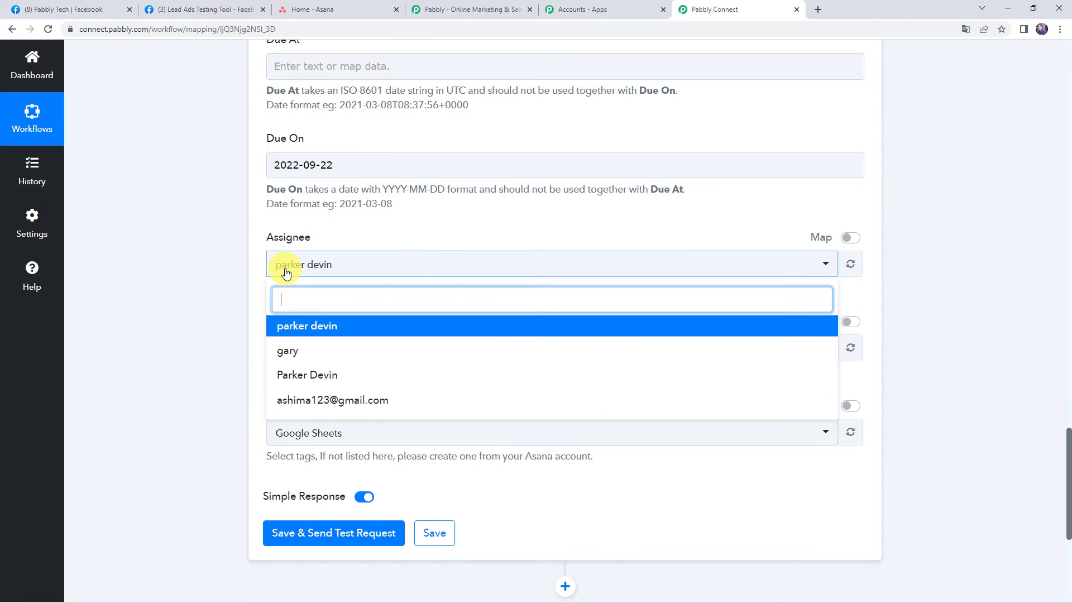
{"action": "left_click", "coordinate": [308, 353]}
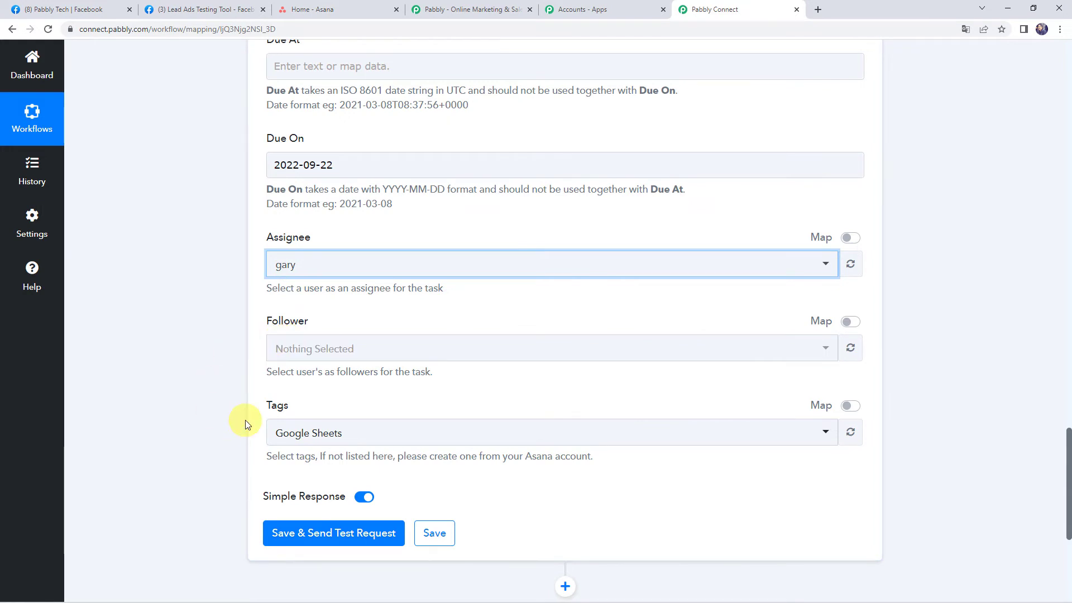
{"action": "scroll", "coordinate": [243, 420], "scroll_direction": "down", "scroll_amount": 1}
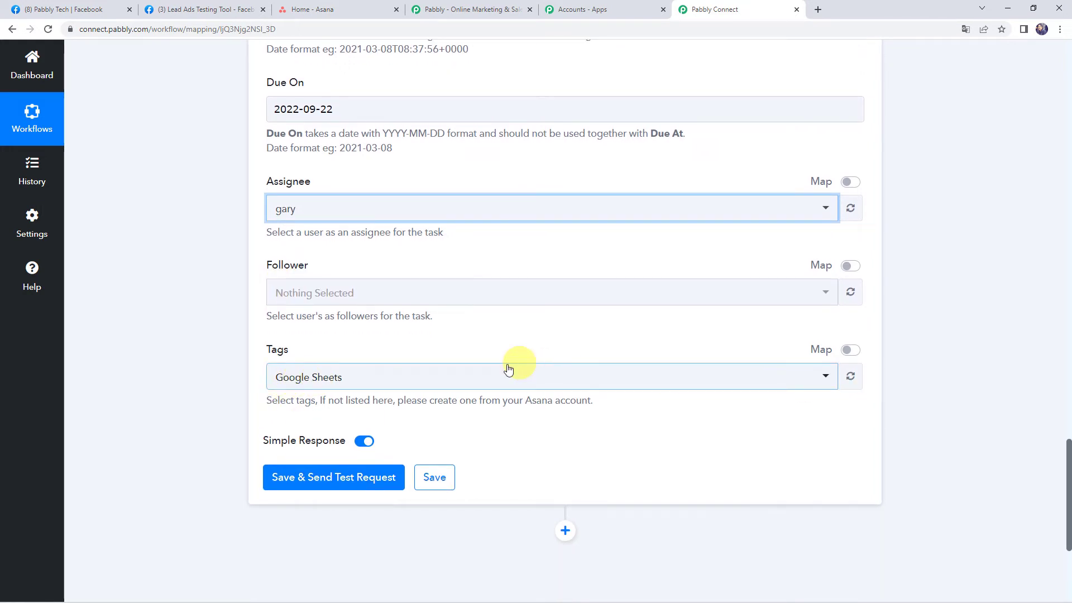
{"action": "left_click", "coordinate": [487, 379]}
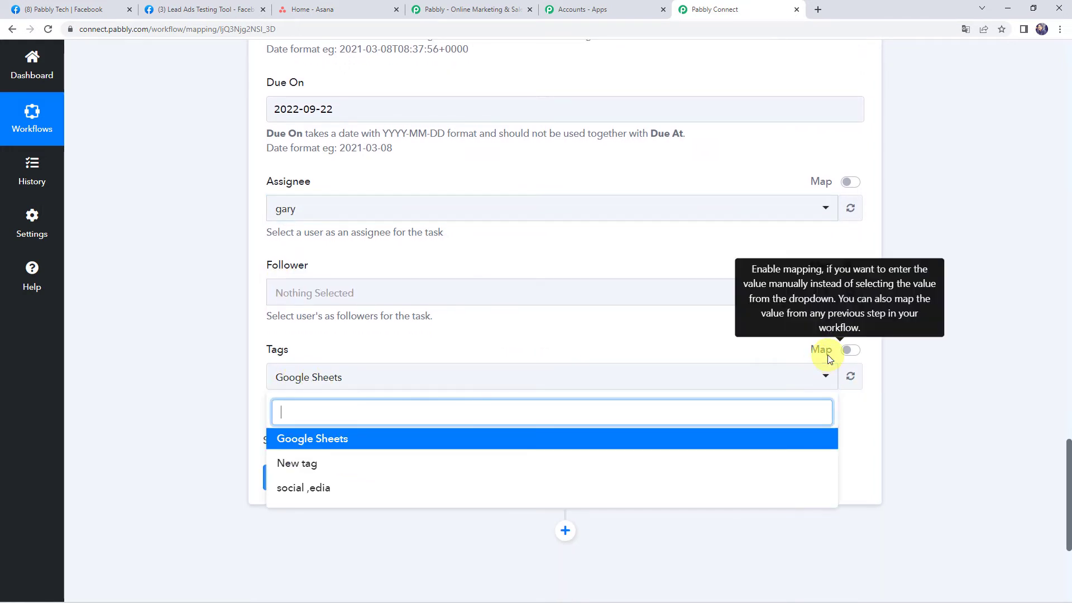
{"action": "left_click", "coordinate": [850, 350]}
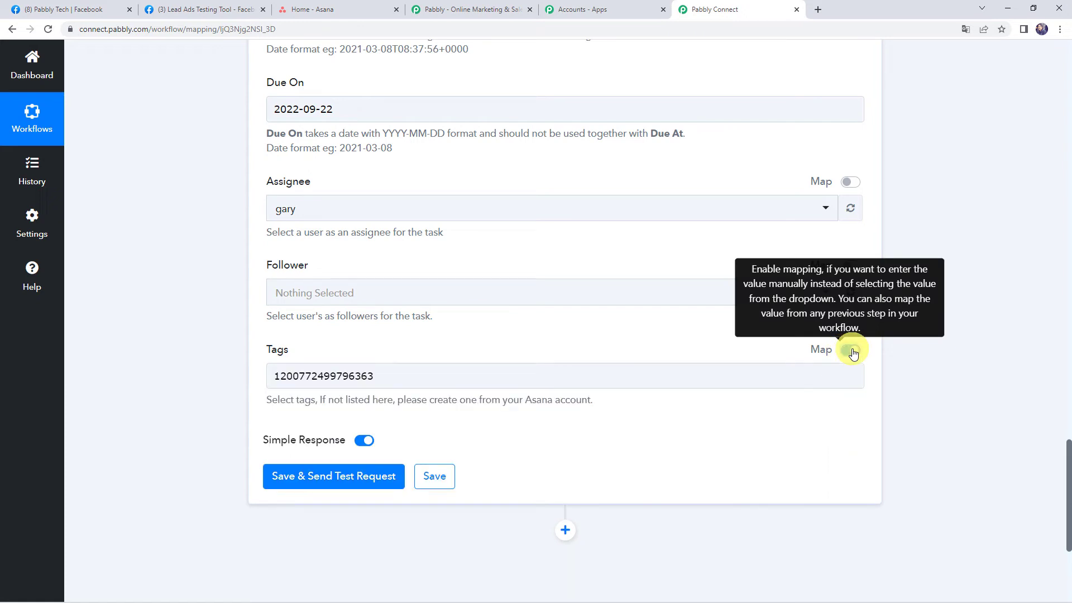
{"action": "left_click", "coordinate": [454, 378]}
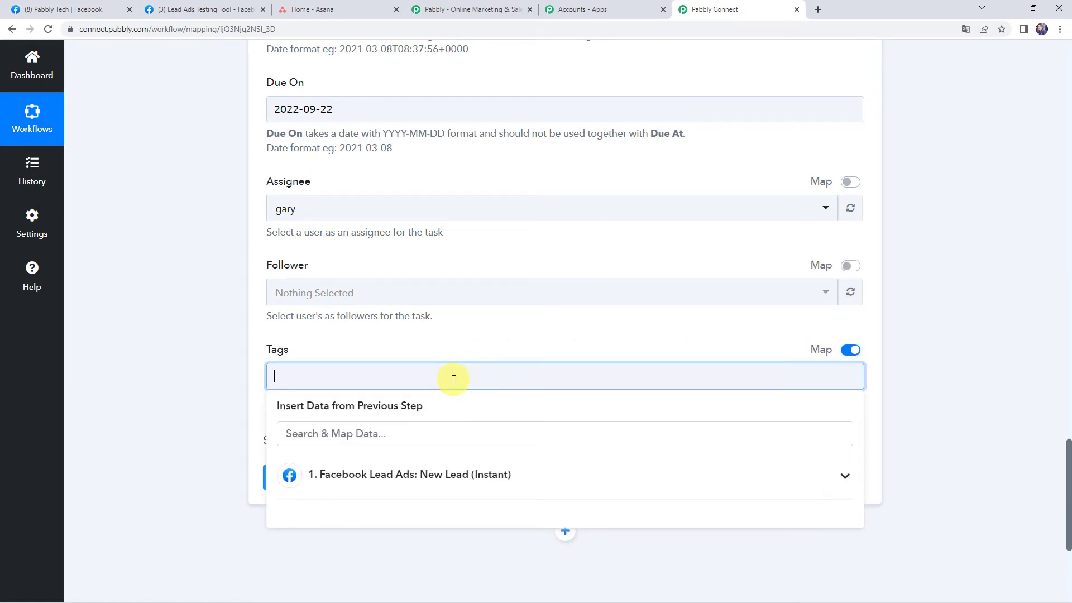
{"action": "left_click", "coordinate": [431, 351]}
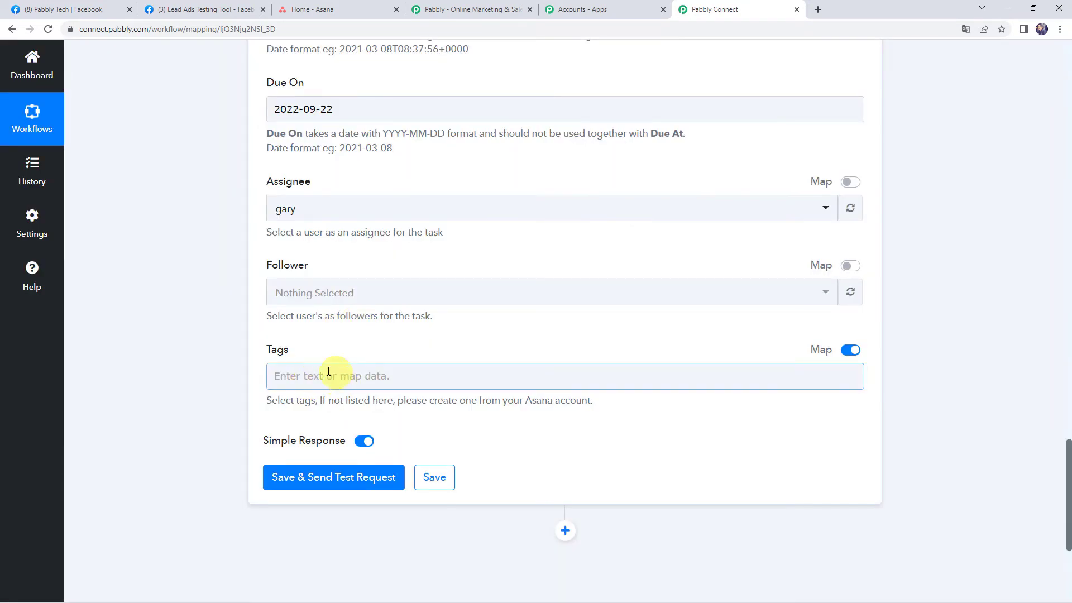
- Save the Asana step, send a test request, and review the returned New Lead Details task
{"action": "left_click", "coordinate": [332, 480]}
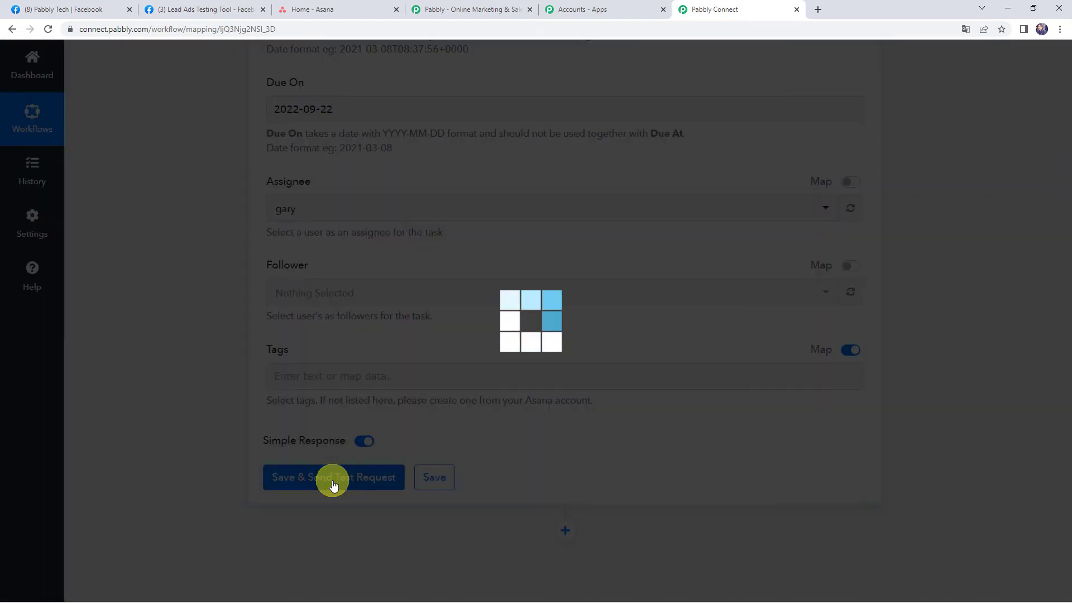
{"action": "scroll", "coordinate": [239, 464], "scroll_direction": "down", "scroll_amount": 4}
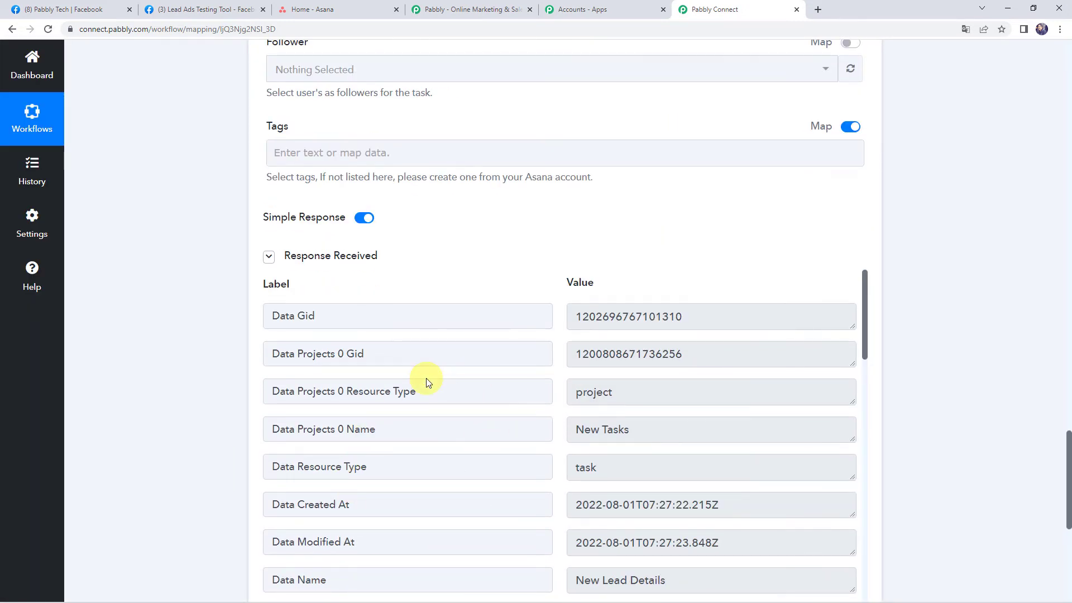
- In Asana's New Tasks project, open New Lead Details and check its name, email and phone lines
{"action": "left_click", "coordinate": [335, 10]}
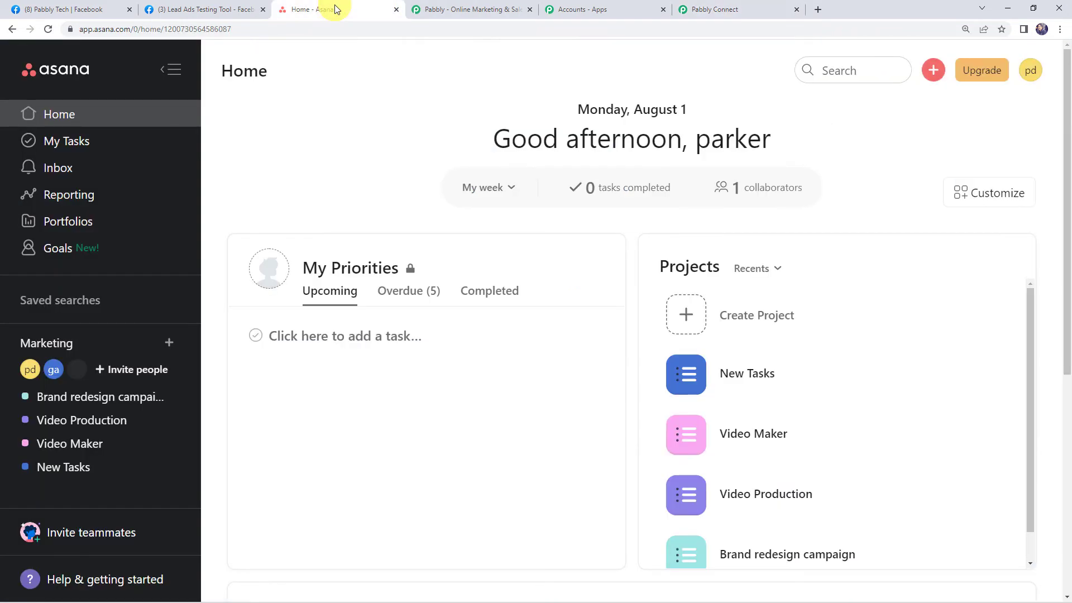
{"action": "left_click", "coordinate": [64, 468]}
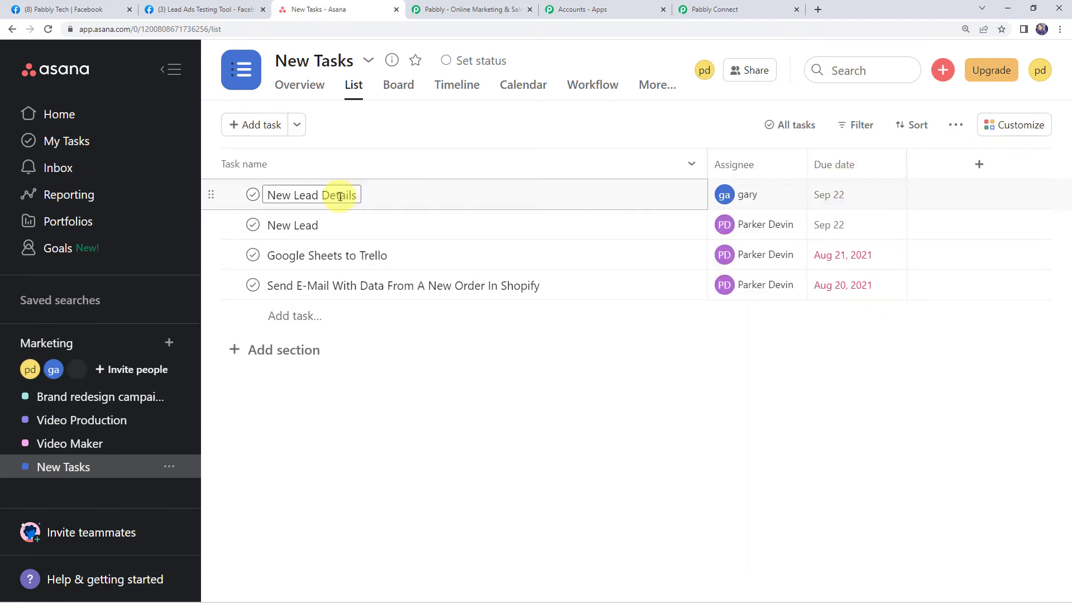
{"action": "left_click", "coordinate": [495, 200]}
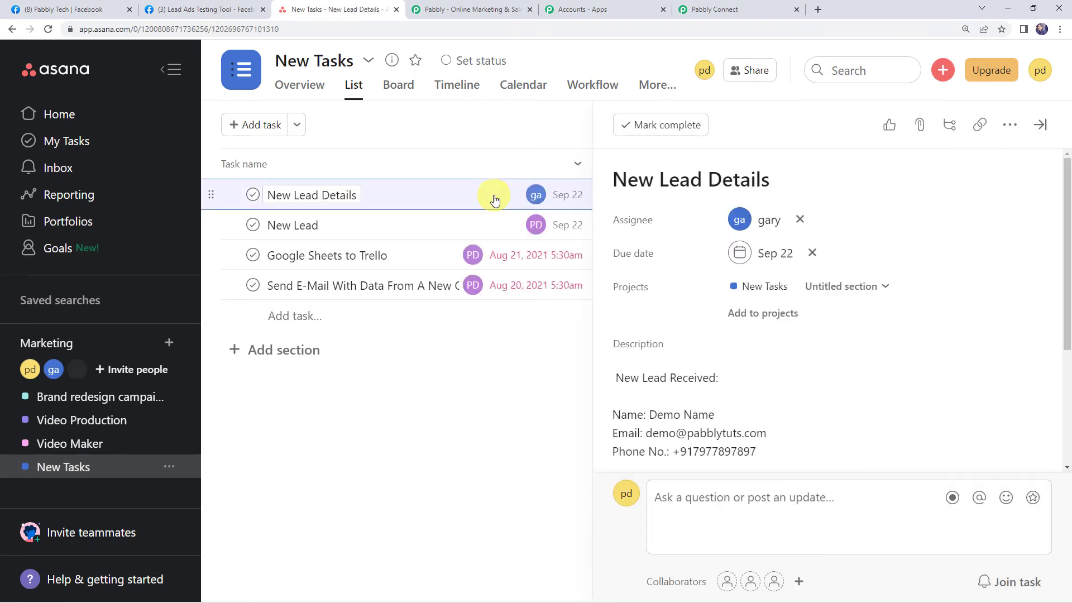
{"action": "scroll", "coordinate": [735, 347], "scroll_direction": "down", "scroll_amount": 1}
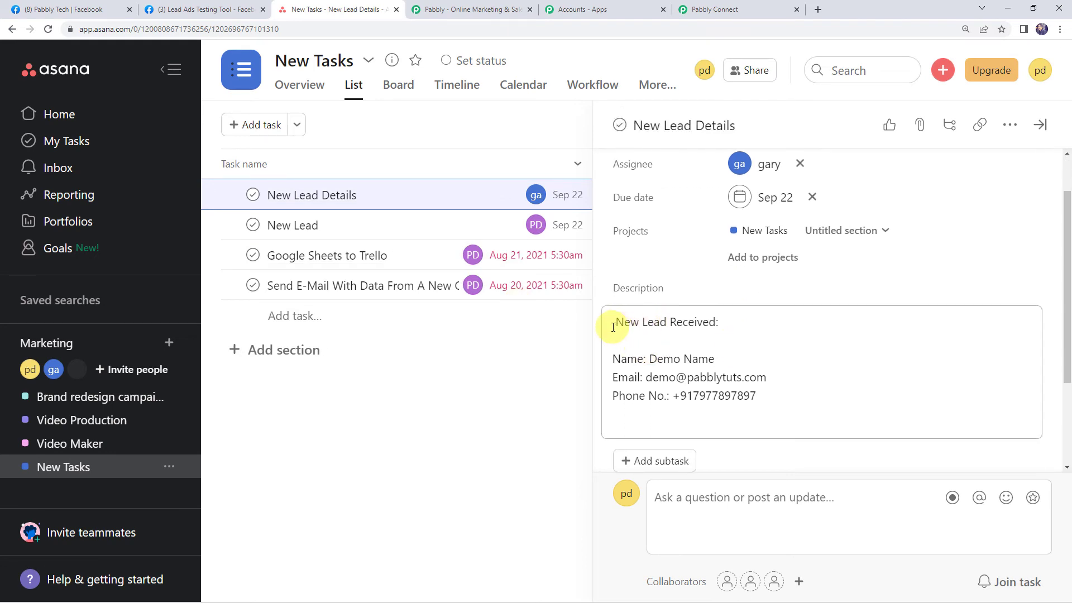
{"action": "left_click_drag", "start_coordinate": [613, 327], "coordinate": [774, 325]}
{"action": "left_click_drag", "start_coordinate": [610, 360], "coordinate": [790, 361]}
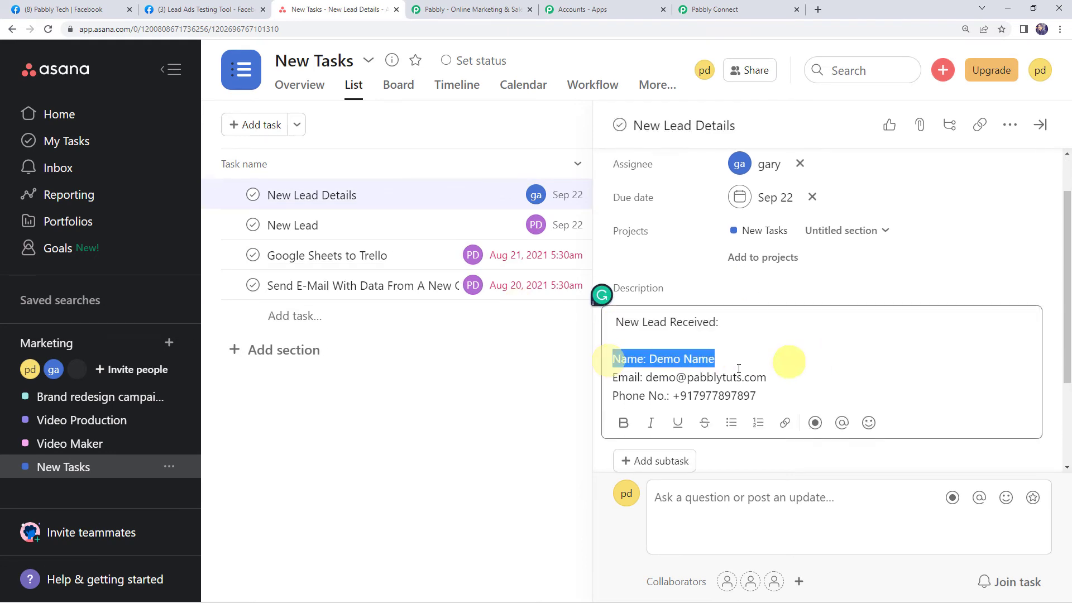
{"action": "left_click_drag", "start_coordinate": [611, 378], "coordinate": [849, 381]}
{"action": "left_click_drag", "start_coordinate": [607, 397], "coordinate": [849, 397]}
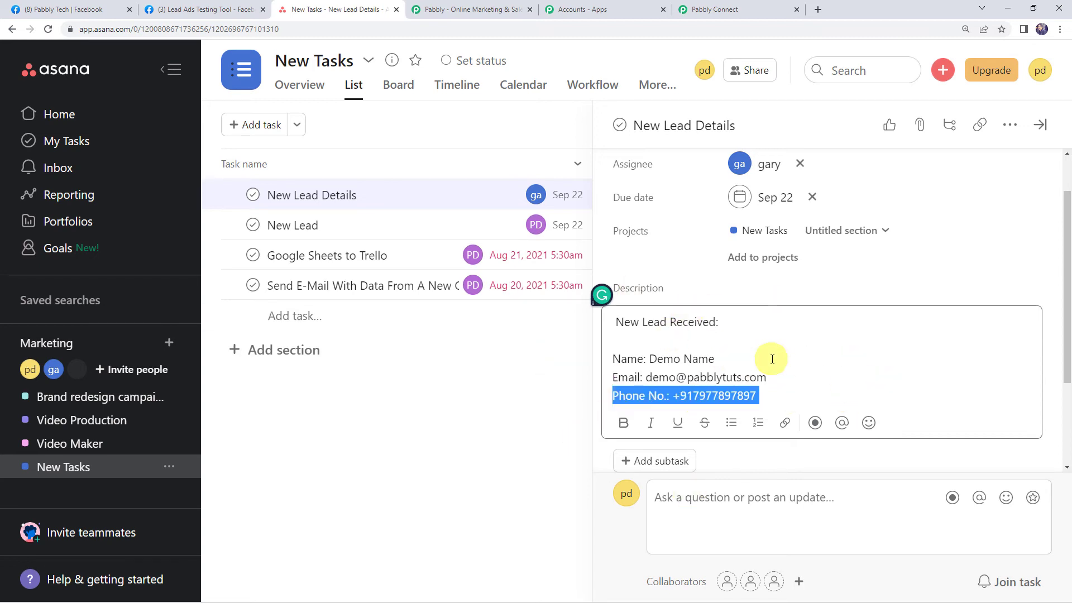
{"action": "left_click", "coordinate": [743, 10]}
- Save the Asana task step and close the Successful confirmation
{"action": "scroll", "coordinate": [167, 285], "scroll_direction": "down", "scroll_amount": 5}
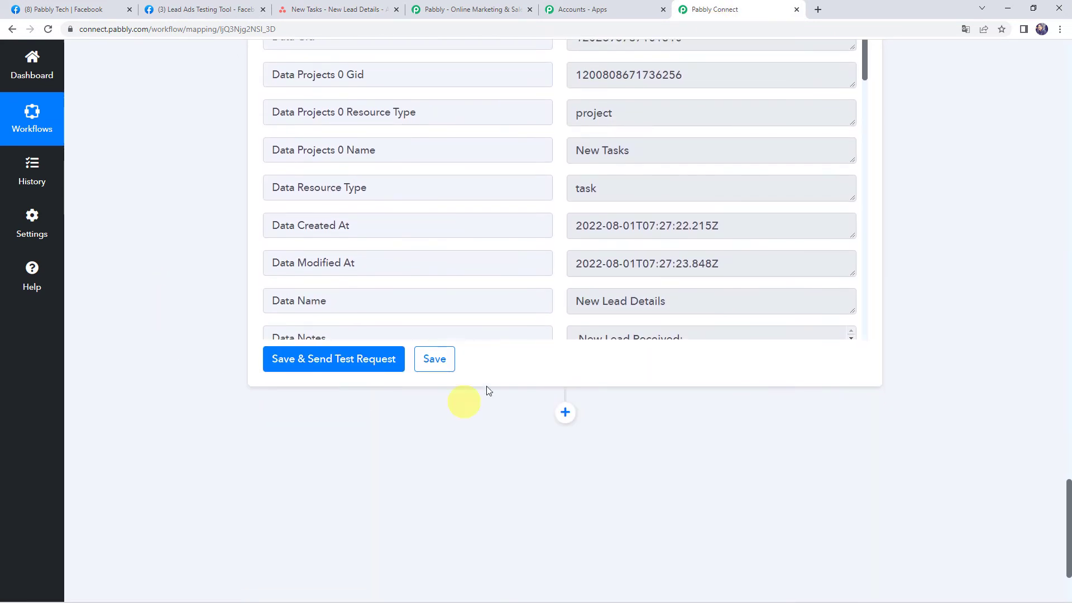
{"action": "left_click", "coordinate": [435, 359]}
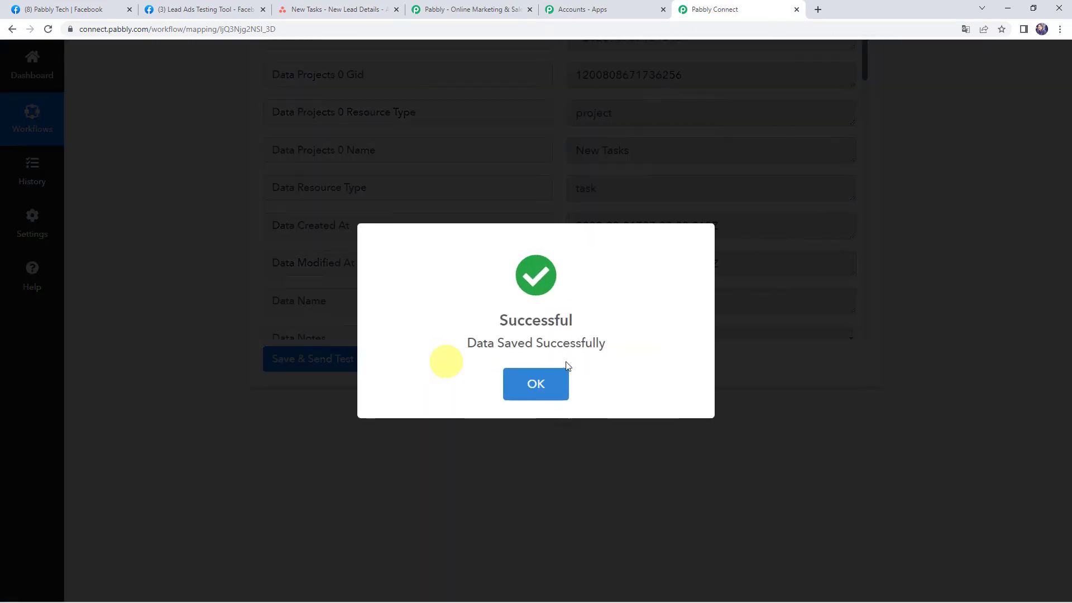
{"action": "left_click", "coordinate": [545, 373]}
{"action": "scroll", "coordinate": [176, 320], "scroll_direction": "up", "scroll_amount": 5}
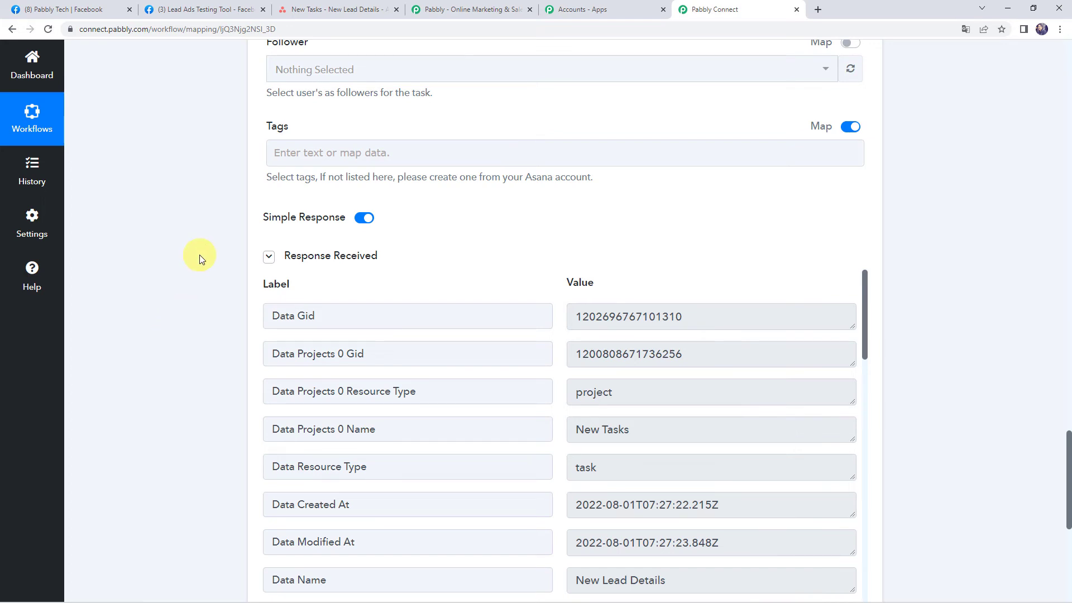
- Fill the test lead form with a first name, last name, e-mail and phone, then submit it
{"action": "left_click", "coordinate": [213, 13]}
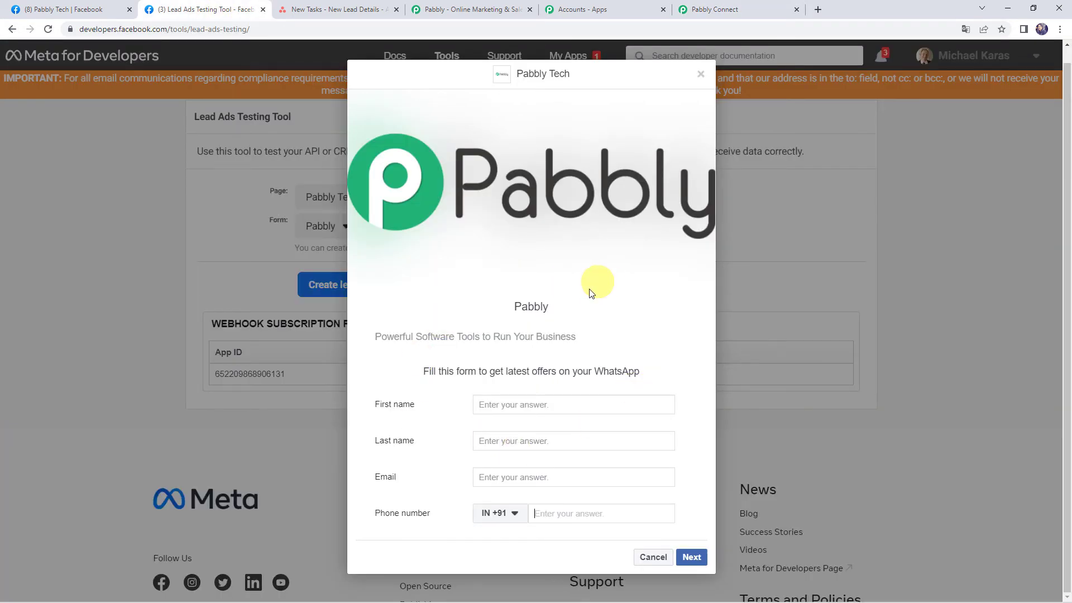
{"action": "left_click", "coordinate": [541, 408]}
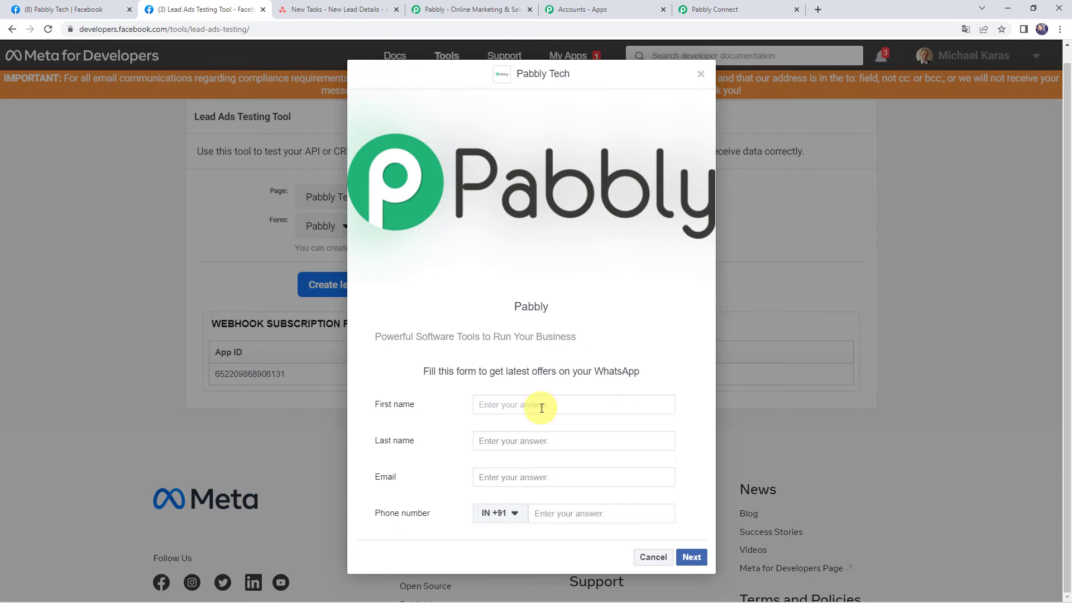
{"action": "type", "text": "Dummy"}
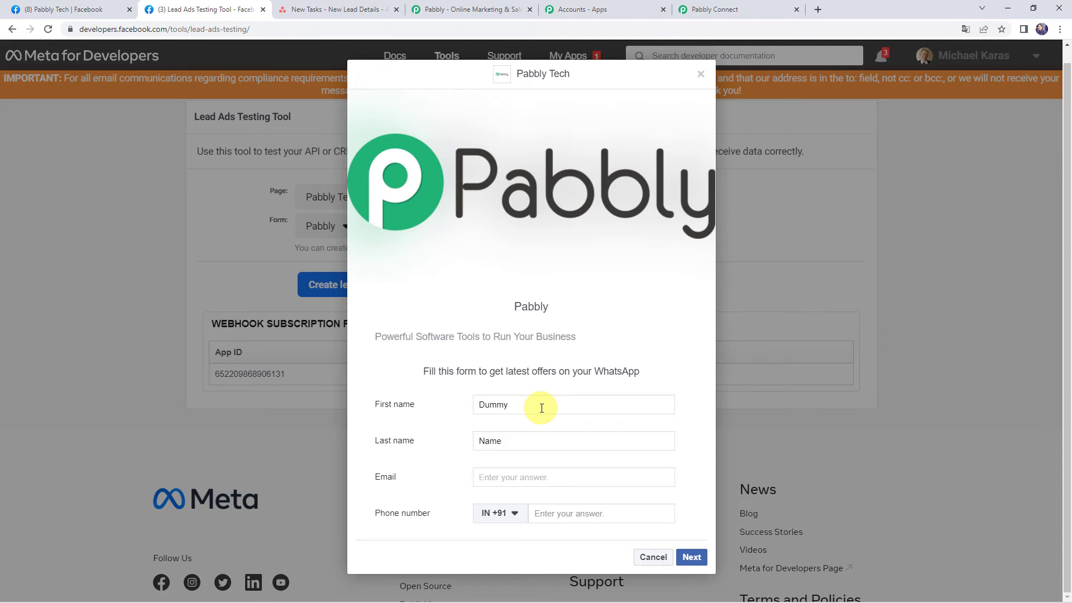
{"action": "key", "text": "Tab"}
{"action": "type", "text": "du"}
{"action": "key", "text": "Tab"}
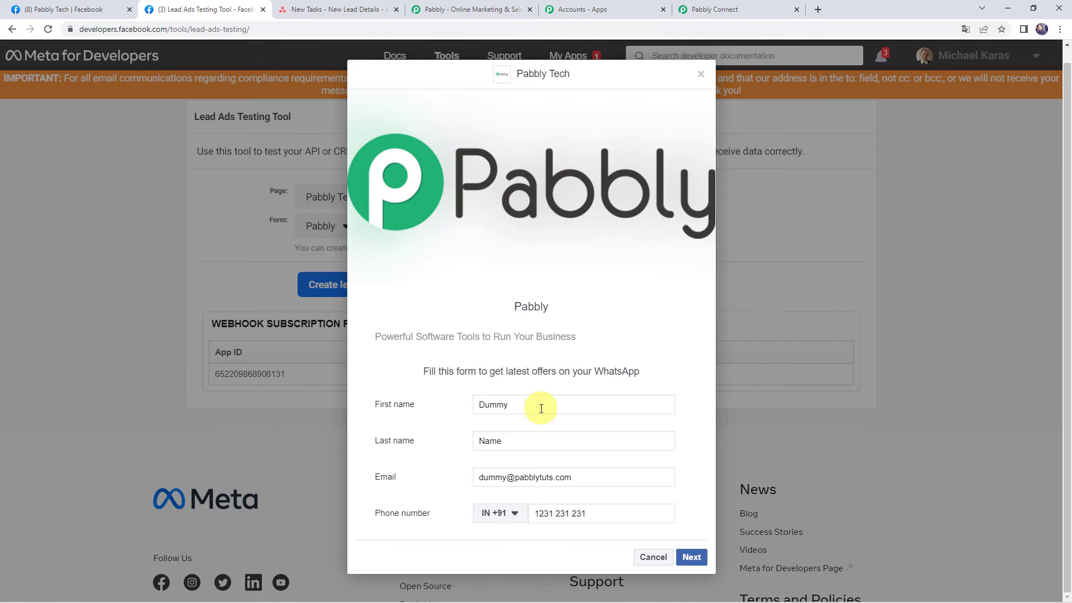
{"action": "left_click", "coordinate": [693, 557]}
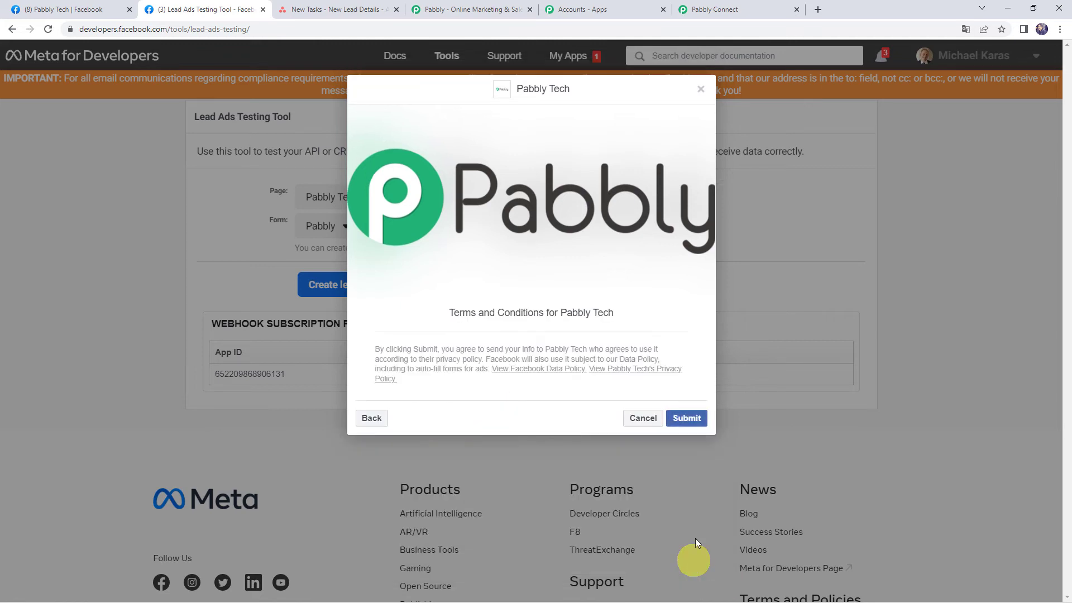
{"action": "left_click", "coordinate": [679, 424]}
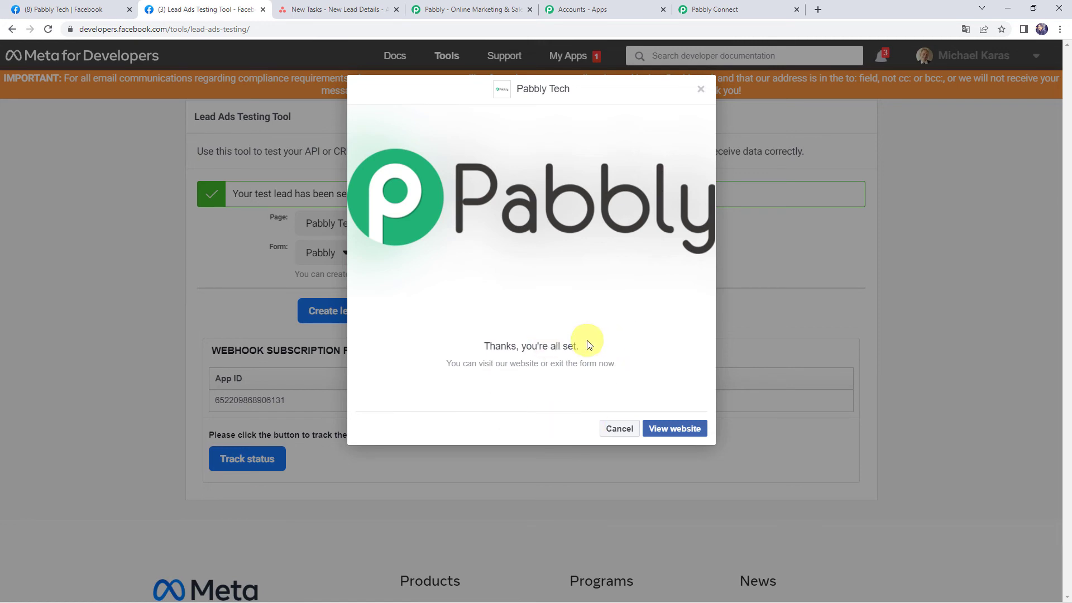
- Open the newest New Lead Details task and verify its name, e-mail and phone description lines
{"action": "left_click", "coordinate": [339, 10]}
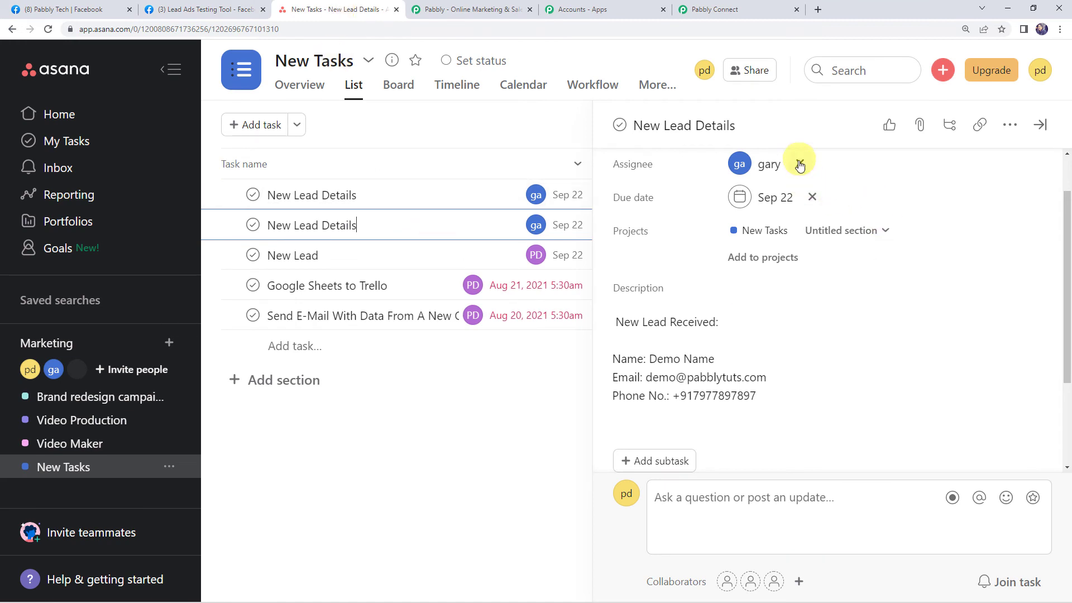
{"action": "left_click", "coordinate": [553, 408]}
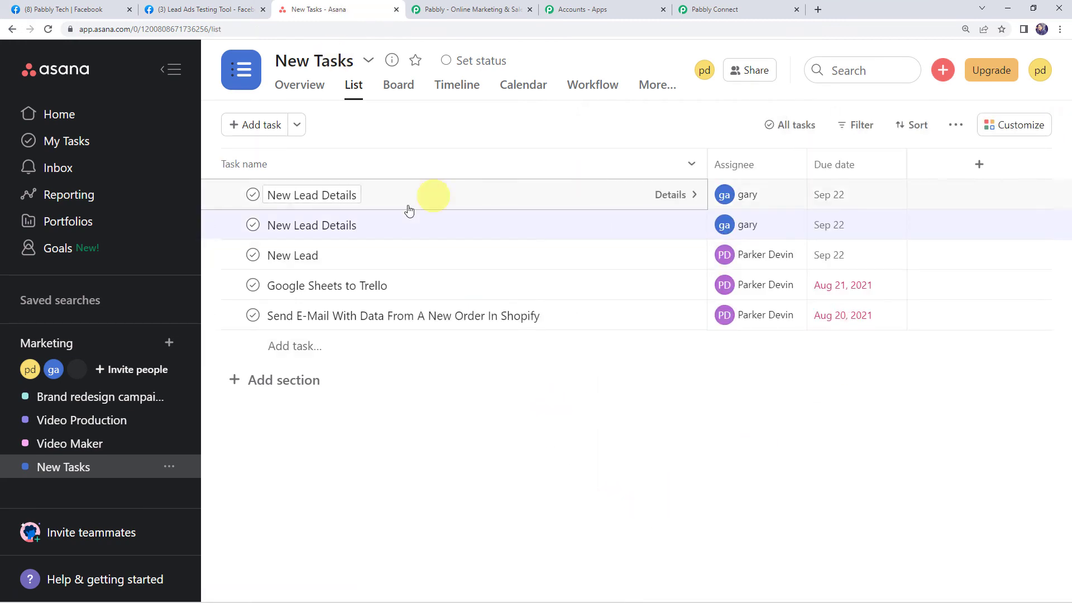
{"action": "left_click", "coordinate": [352, 197]}
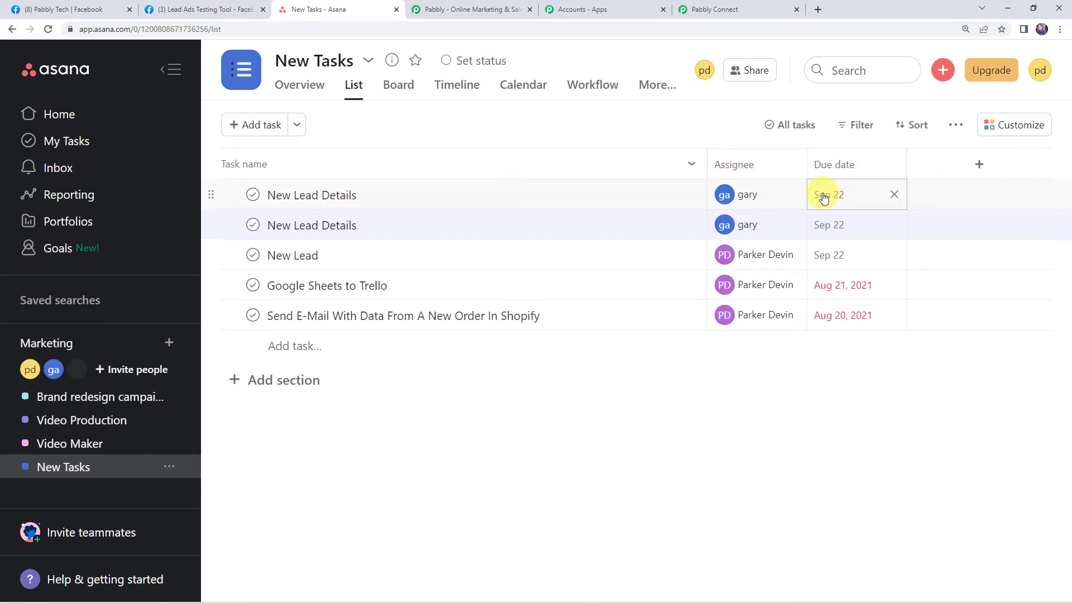
{"action": "left_click", "coordinate": [425, 200]}
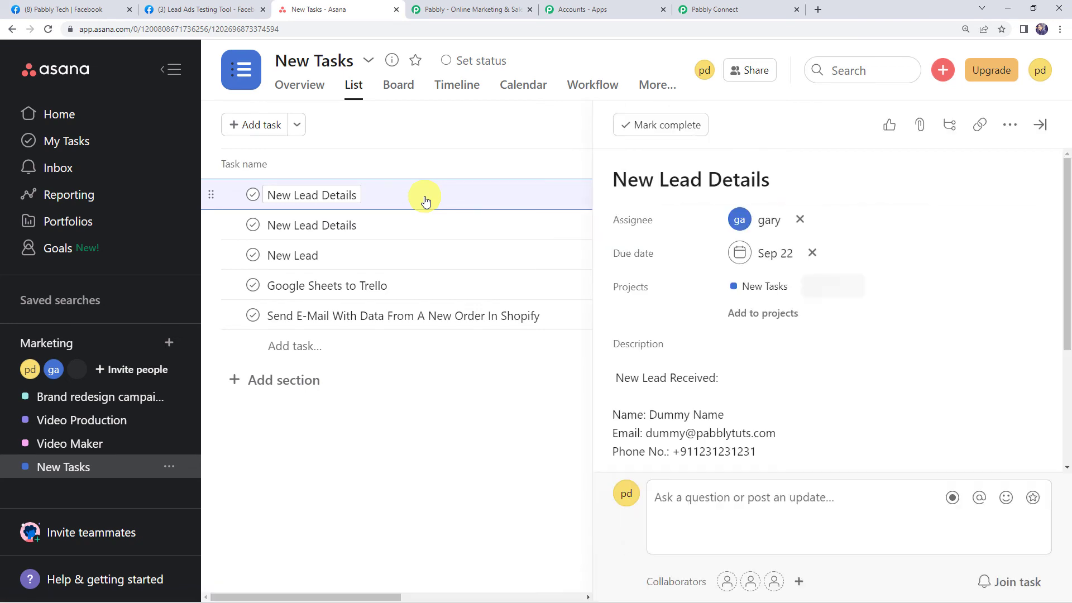
{"action": "scroll", "coordinate": [701, 317], "scroll_direction": "down", "scroll_amount": 1}
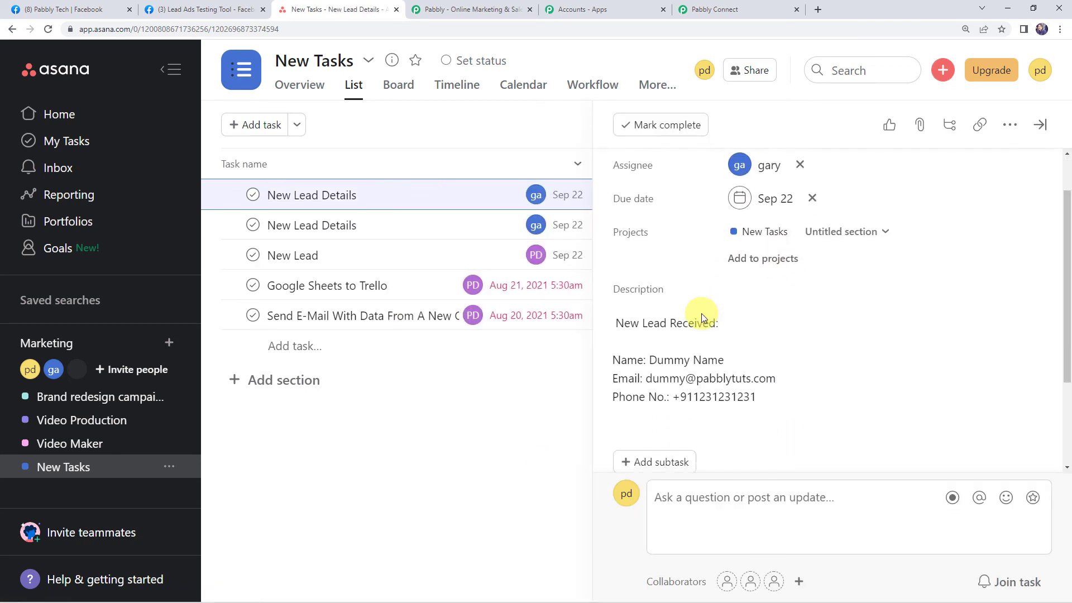
{"action": "left_click", "coordinate": [701, 315]}
{"action": "left_click_drag", "start_coordinate": [613, 322], "coordinate": [752, 324]}
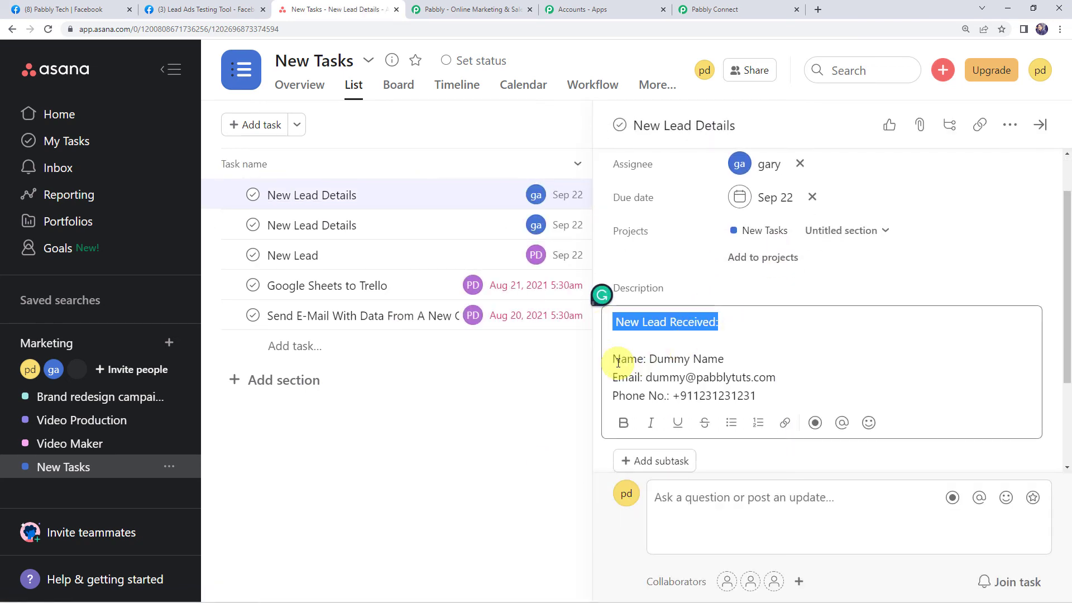
{"action": "left_click_drag", "start_coordinate": [613, 360], "coordinate": [747, 363]}
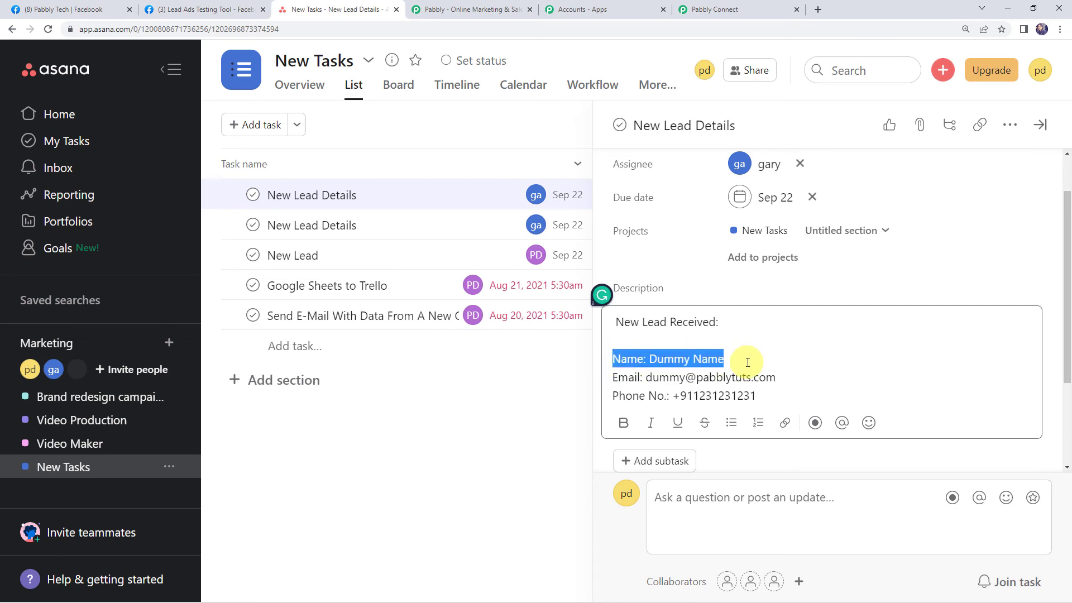
{"action": "left_click_drag", "start_coordinate": [607, 380], "coordinate": [752, 398]}
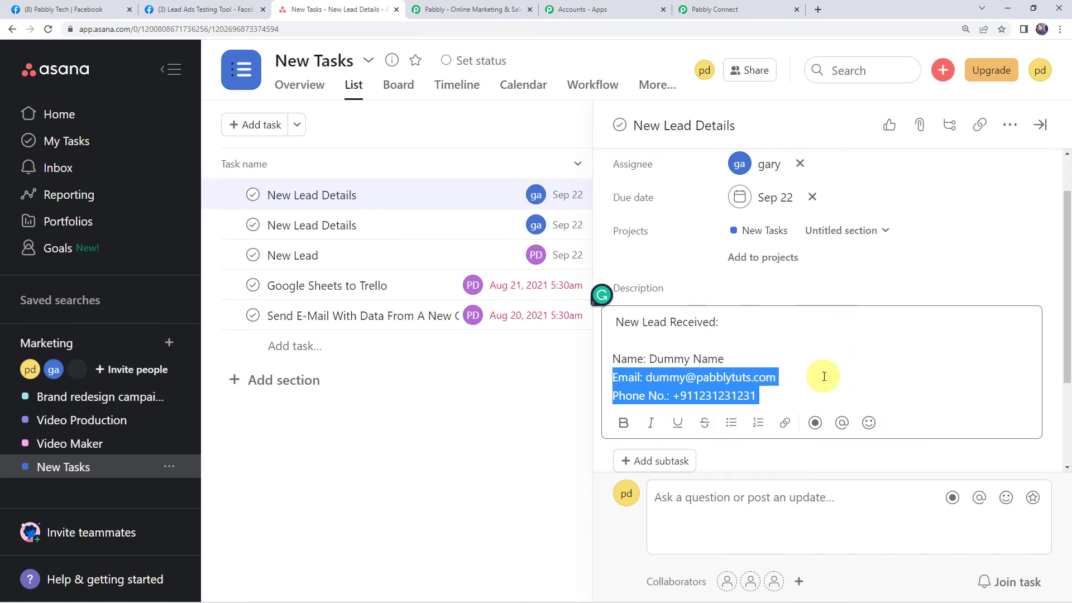
{"action": "left_click", "coordinate": [726, 9]}
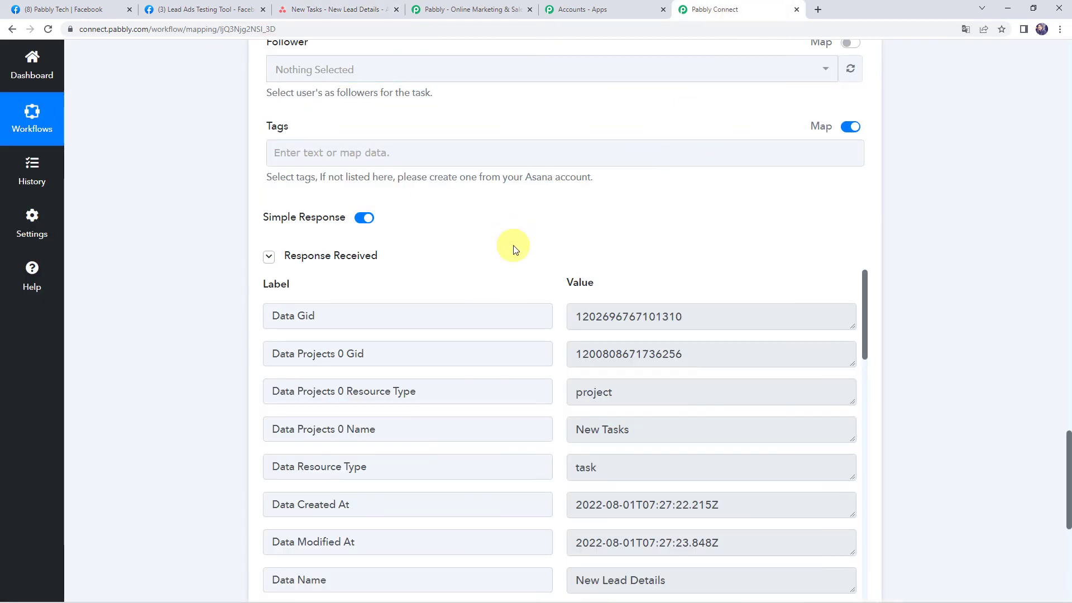
- Check that the Asana step's Due On field reads 2022-09-22
{"action": "scroll", "coordinate": [218, 226], "scroll_direction": "up", "scroll_amount": 6}
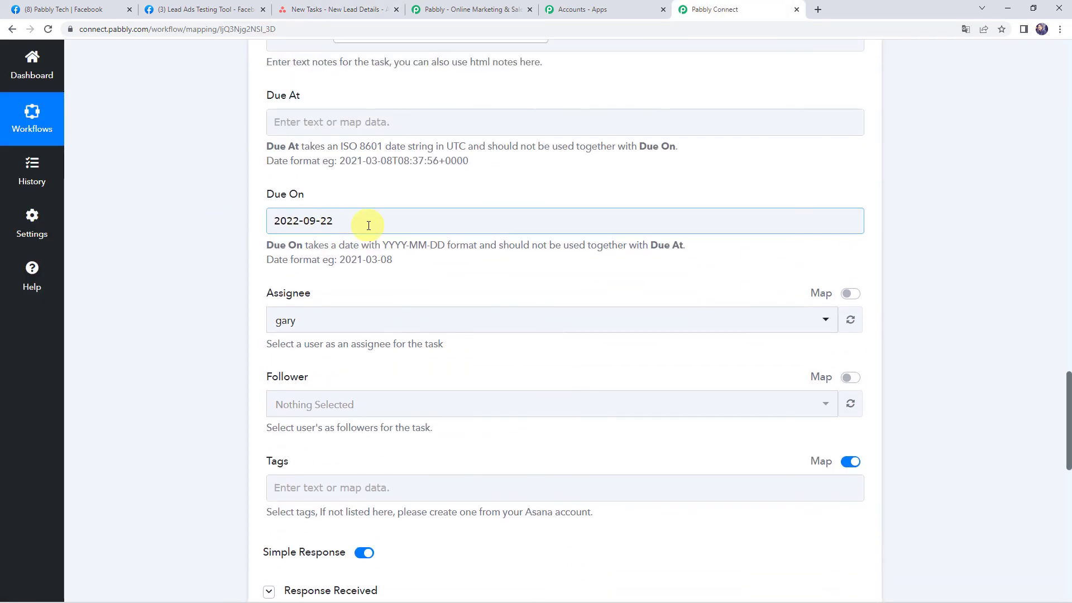
{"action": "left_click", "coordinate": [369, 225]}
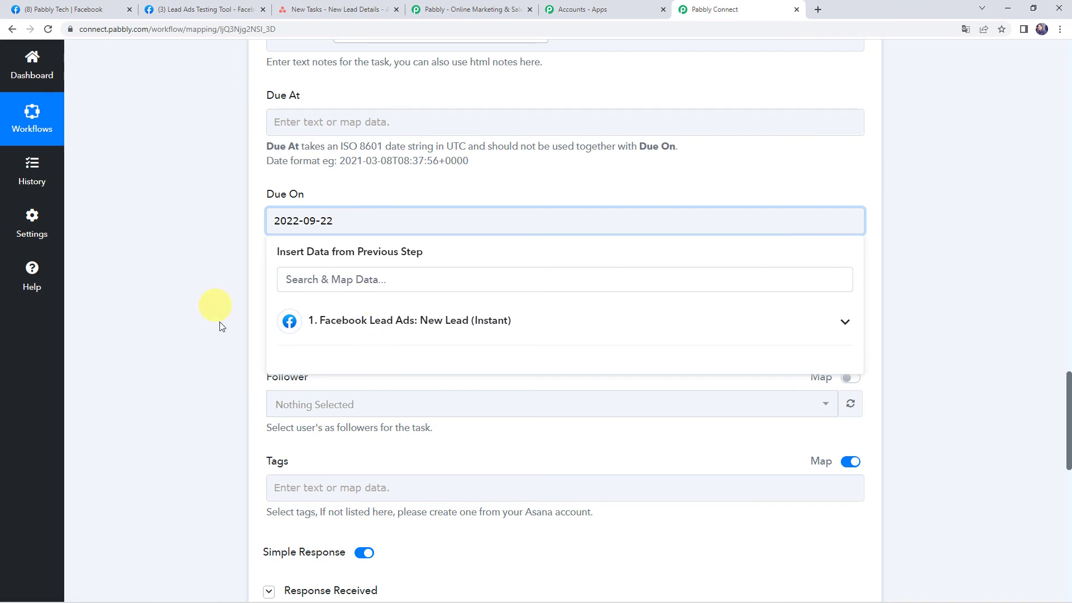
{"action": "left_click", "coordinate": [173, 269]}
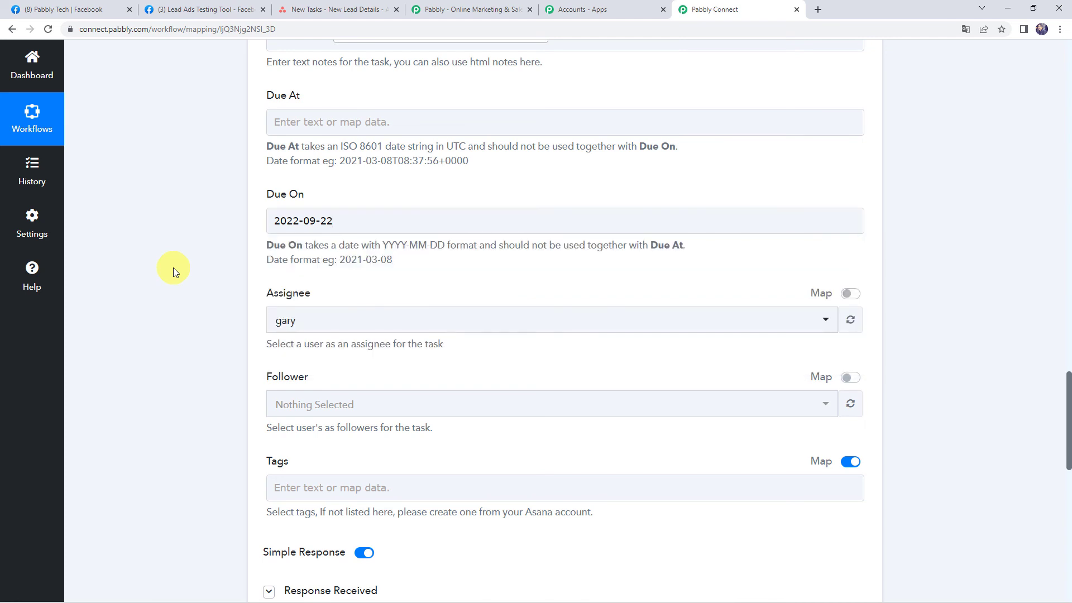
{"action": "left_click", "coordinate": [338, 217]}
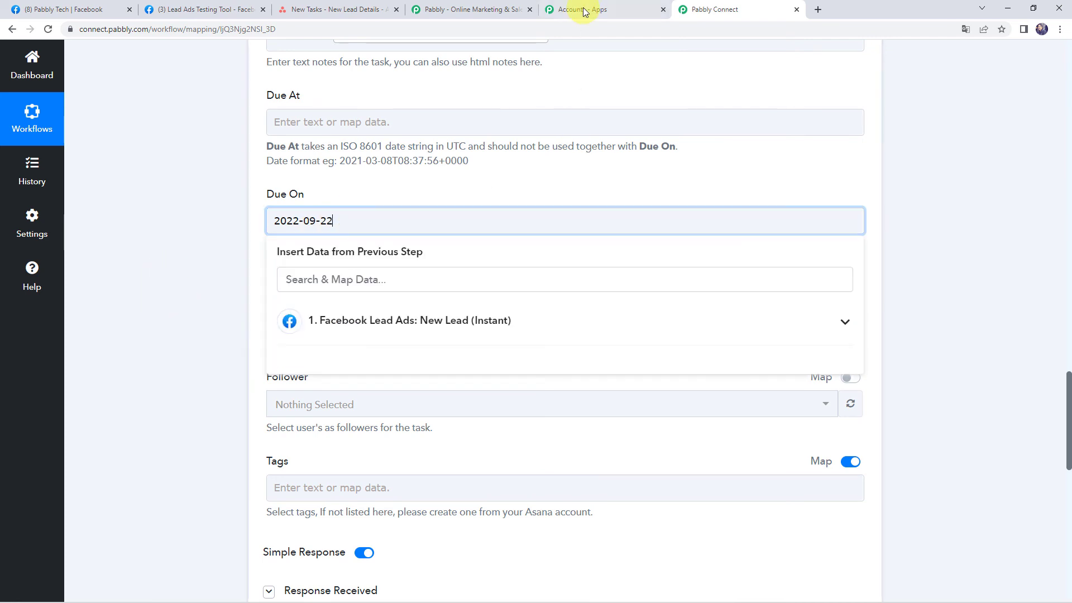
{"action": "left_click", "coordinate": [323, 10]}
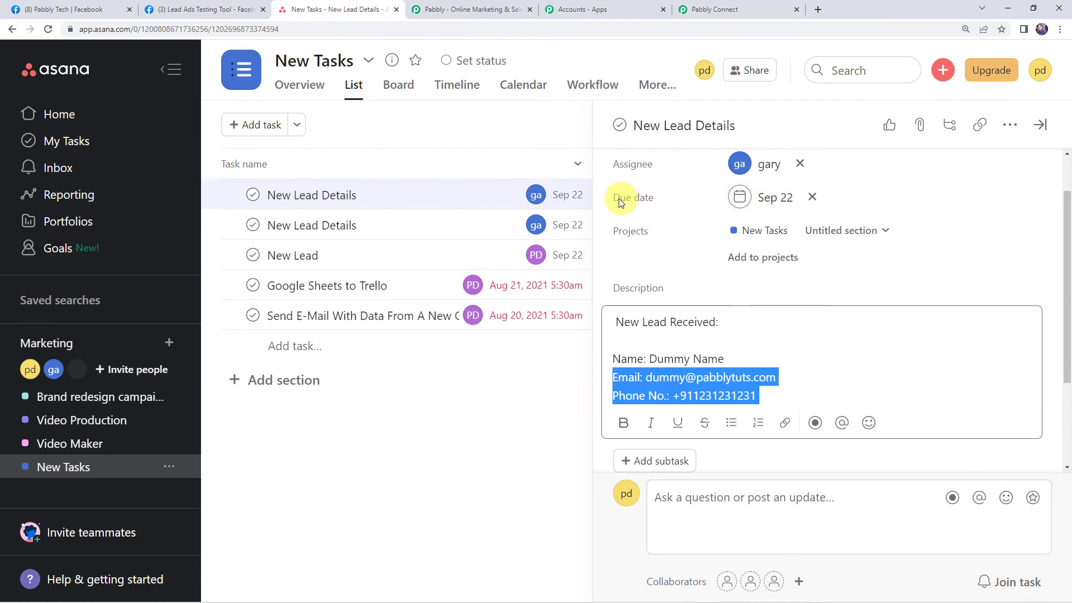
- Confirm the newest task's assignee and Sep 22 due date in the Asana list
{"action": "left_click", "coordinate": [460, 498]}
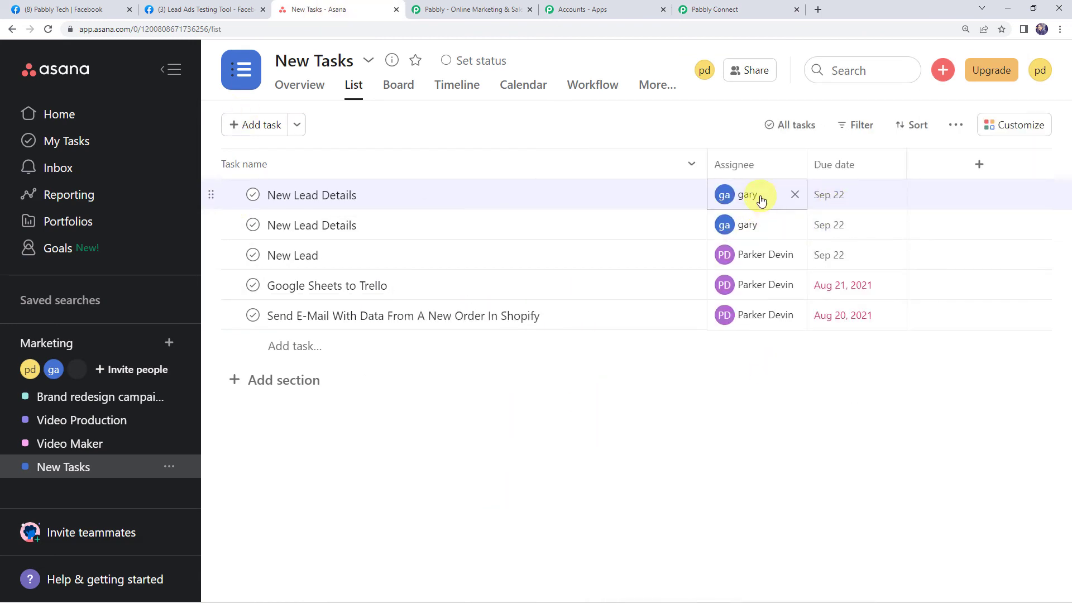
{"action": "mouse_move", "coordinate": [749, 226]}
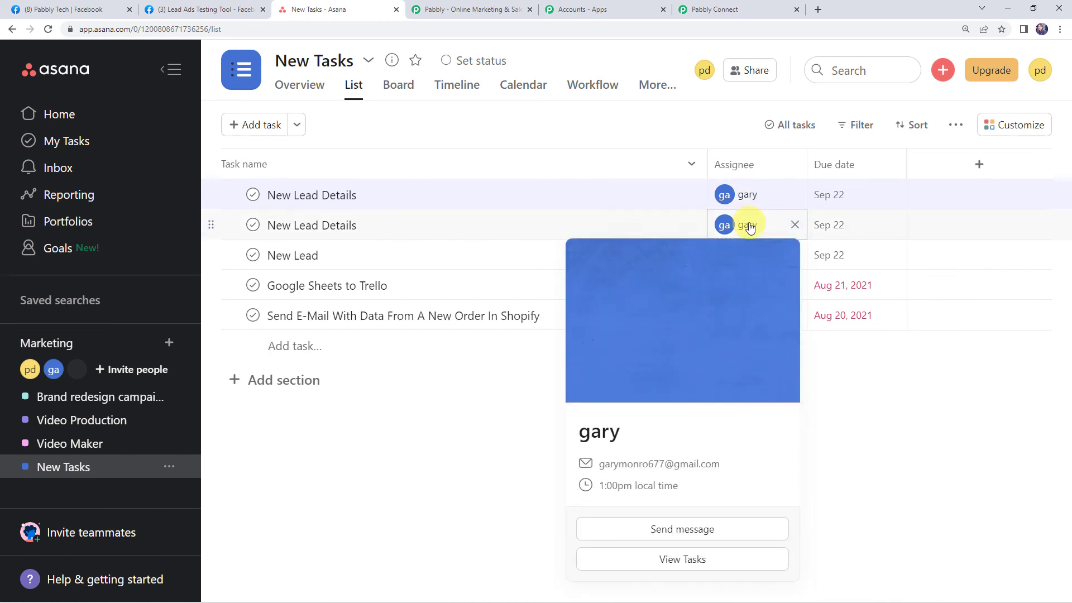
{"action": "left_click", "coordinate": [743, 8]}
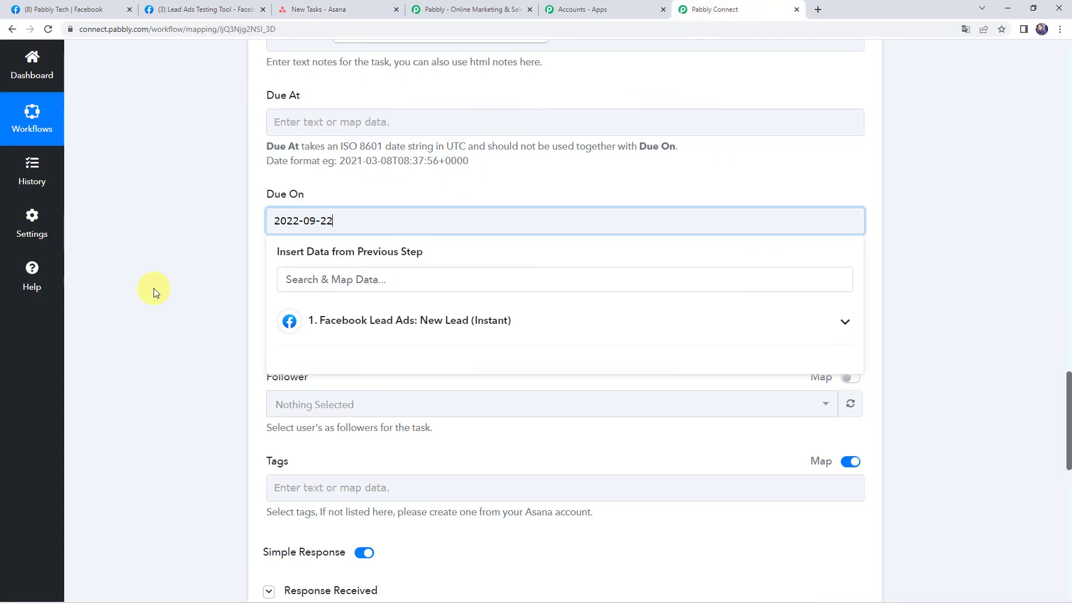
- Collapse the Asana: Create a Task action and the Facebook Lead Ads trigger to show the workflow overview
{"action": "scroll", "coordinate": [153, 289], "scroll_direction": "up", "scroll_amount": 10}
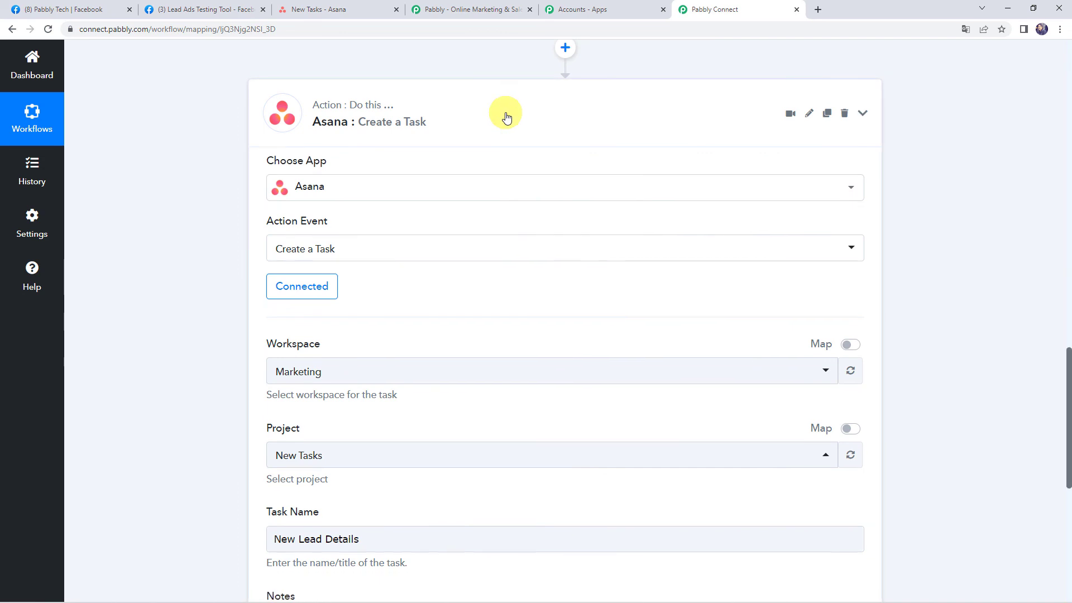
{"action": "left_click", "coordinate": [505, 118]}
{"action": "scroll", "coordinate": [492, 223], "scroll_direction": "up", "scroll_amount": 3}
{"action": "scroll", "coordinate": [192, 237], "scroll_direction": "up", "scroll_amount": 10}
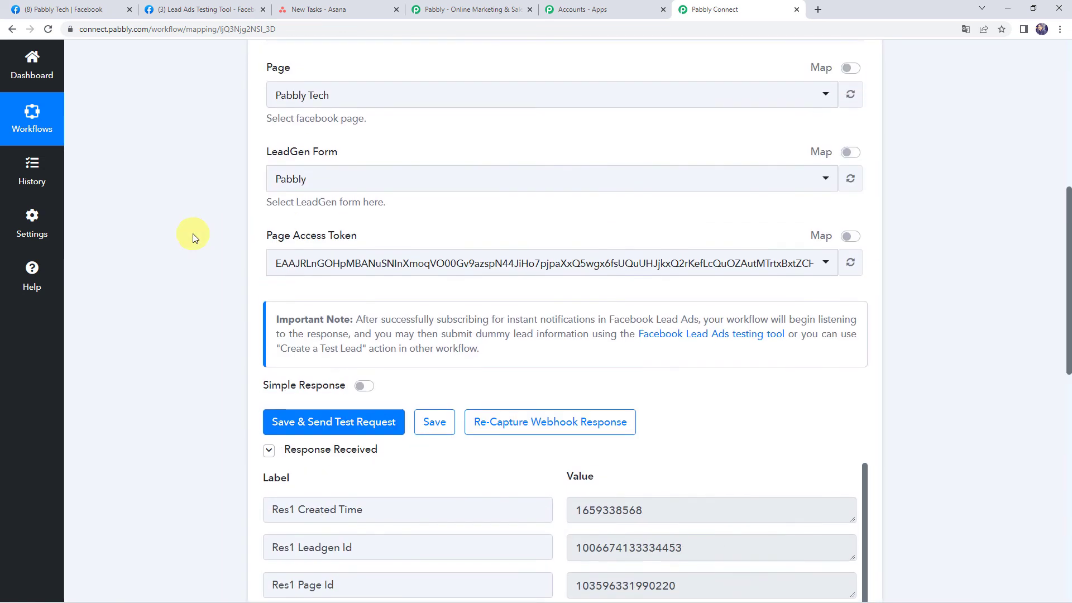
{"action": "left_click", "coordinate": [515, 108]}
{"action": "scroll", "coordinate": [515, 108], "scroll_direction": "up", "scroll_amount": 2}
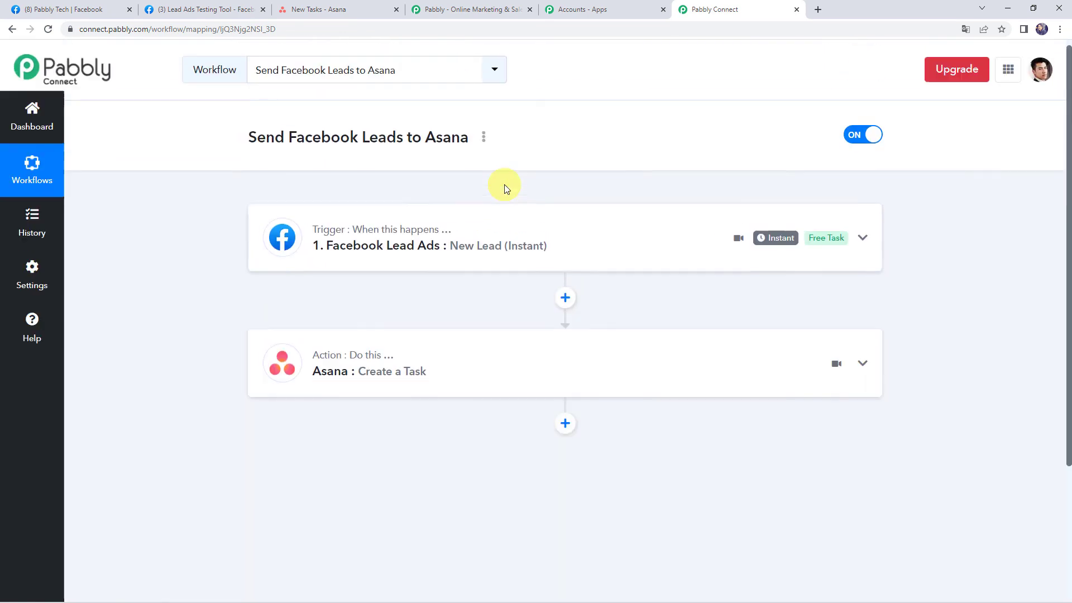